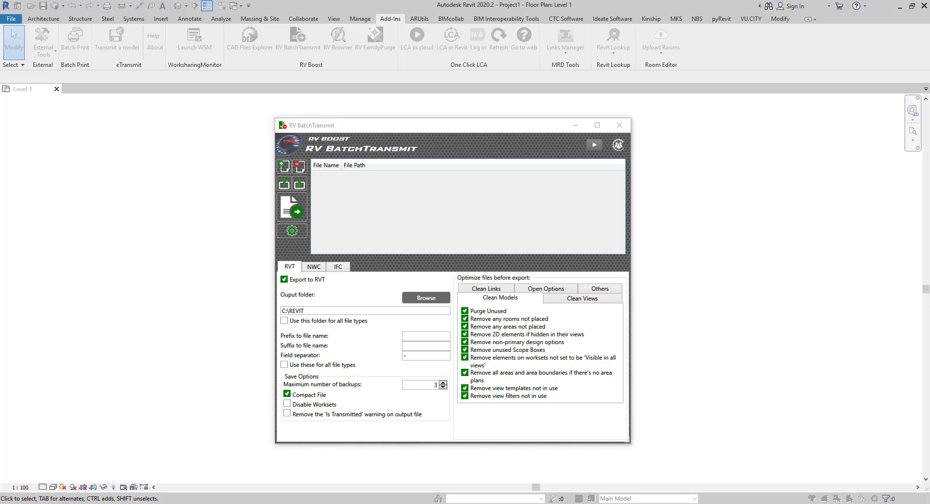
- Close and relaunch the RV BatchTransmit add-in, reposition its window, and collapse and restore its settings area
{"action": "left_click", "coordinate": [363, 127]}
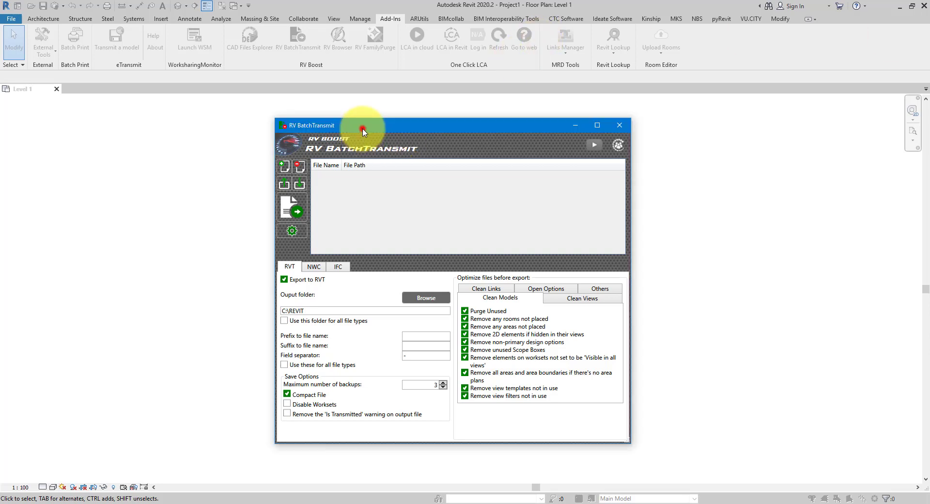
{"action": "left_click", "coordinate": [619, 125]}
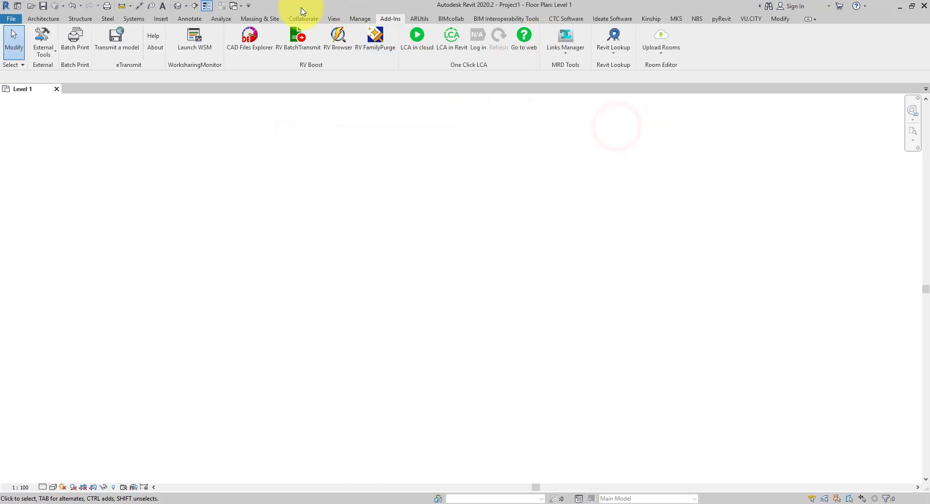
{"action": "left_click", "coordinate": [391, 19]}
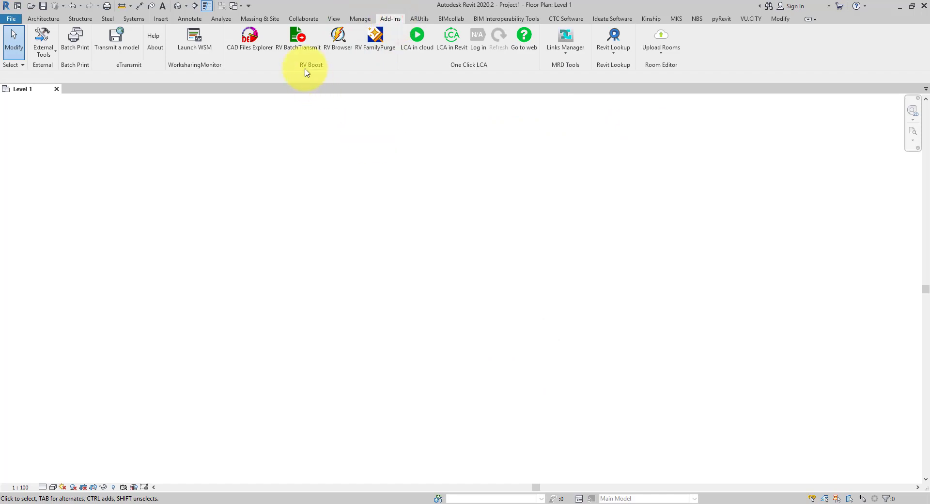
{"action": "left_click", "coordinate": [296, 43]}
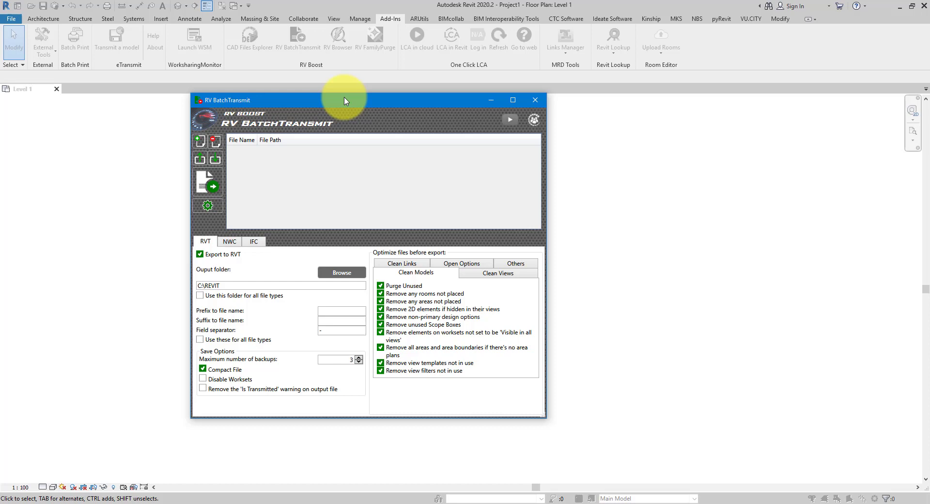
{"action": "left_click_drag", "start_coordinate": [344, 100], "coordinate": [332, 123]}
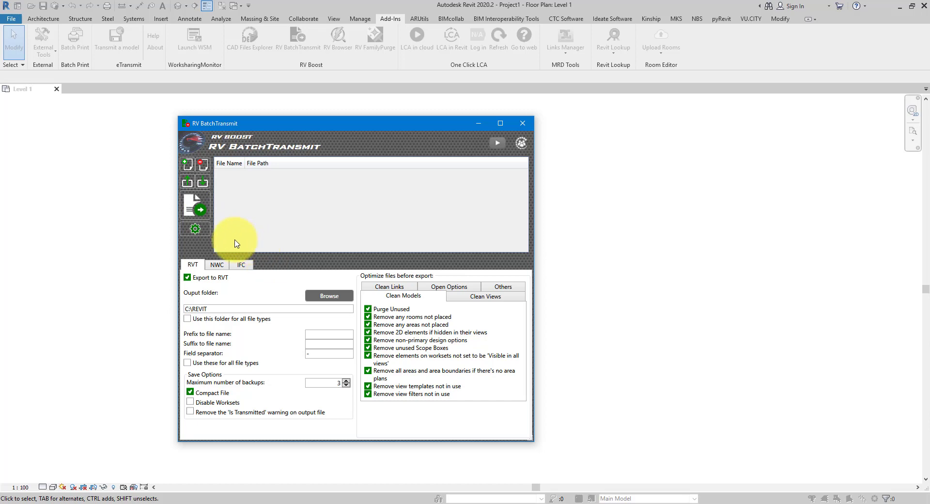
{"action": "left_click", "coordinate": [195, 229]}
{"action": "left_click", "coordinate": [195, 230]}
- Add the BuildingA, BuildingB and BuildingC Revit files from C:\REVIT\Input to the file list and widen the File Name column
{"action": "left_click", "coordinate": [187, 164]}
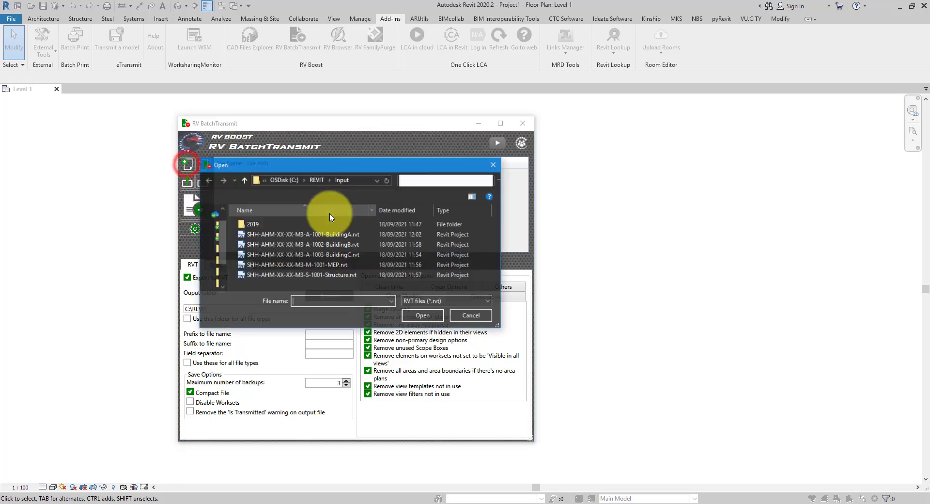
{"action": "left_click", "coordinate": [348, 234]}
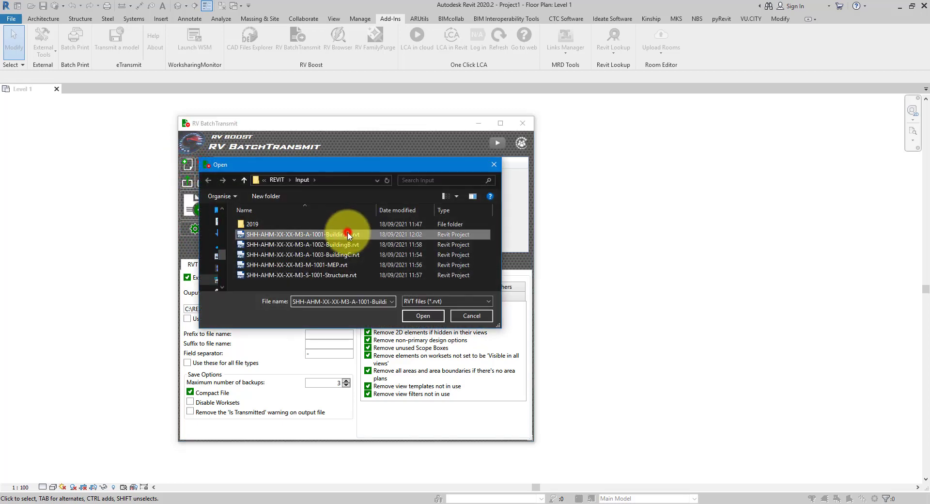
{"action": "left_click", "coordinate": [357, 256], "text": "shift"}
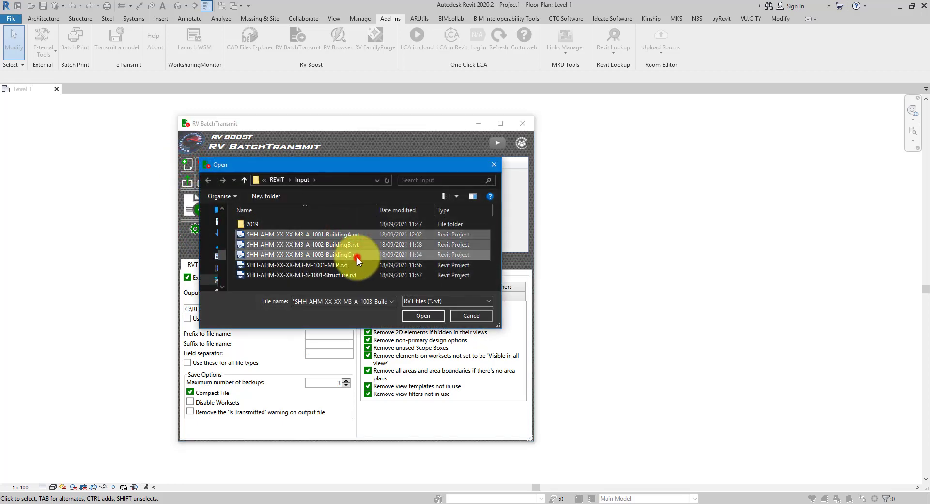
{"action": "left_click", "coordinate": [417, 316]}
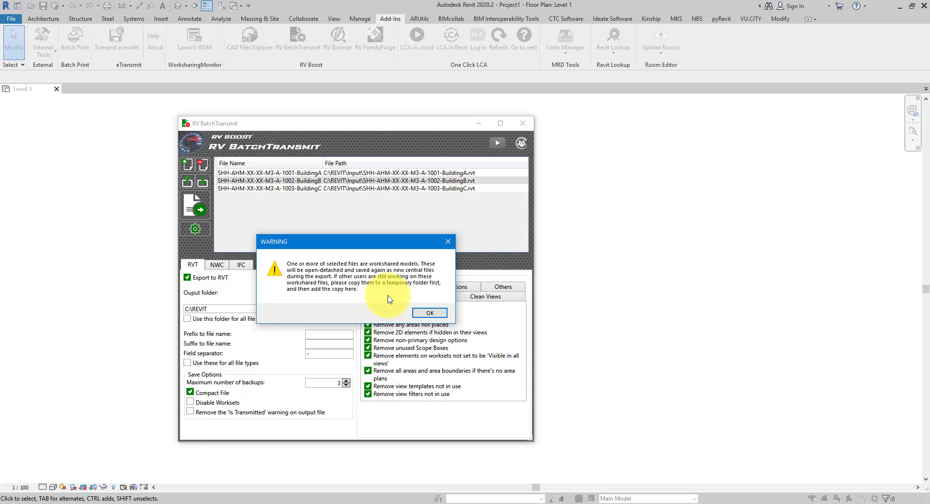
{"action": "left_click", "coordinate": [429, 312]}
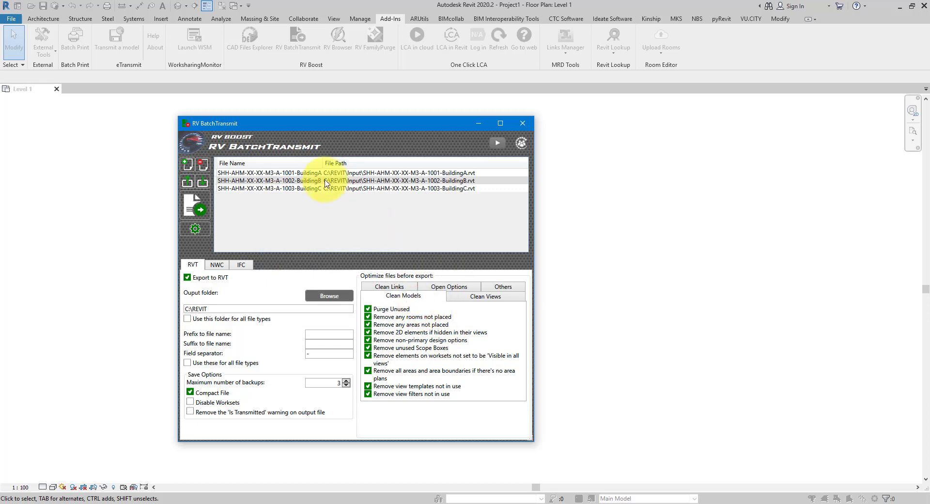
{"action": "left_click_drag", "start_coordinate": [323, 164], "coordinate": [359, 164]}
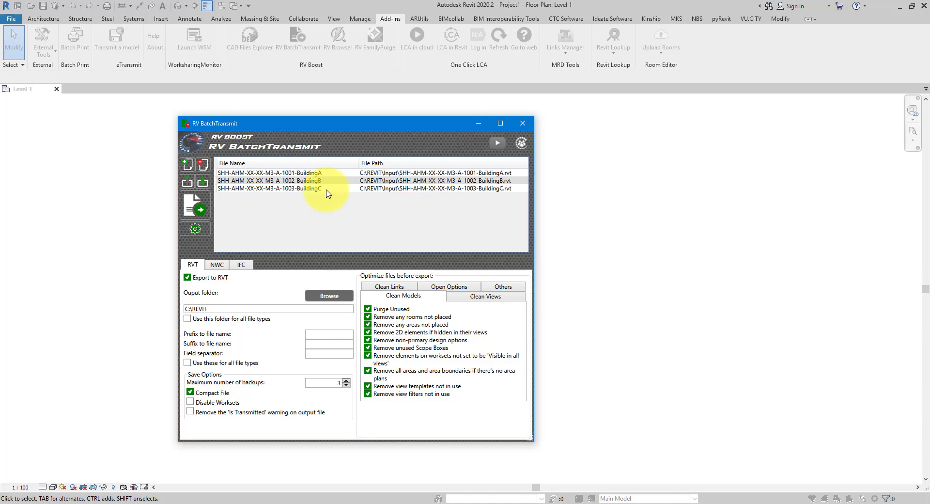
- Add the SHH-AHM-XX-XX-M3-M-1001-MEP and SHH-AHM-XX-XX-M3-S-1001-Structure Revit files to the file list, accepting the worksharing warning
{"action": "left_click", "coordinate": [188, 163]}
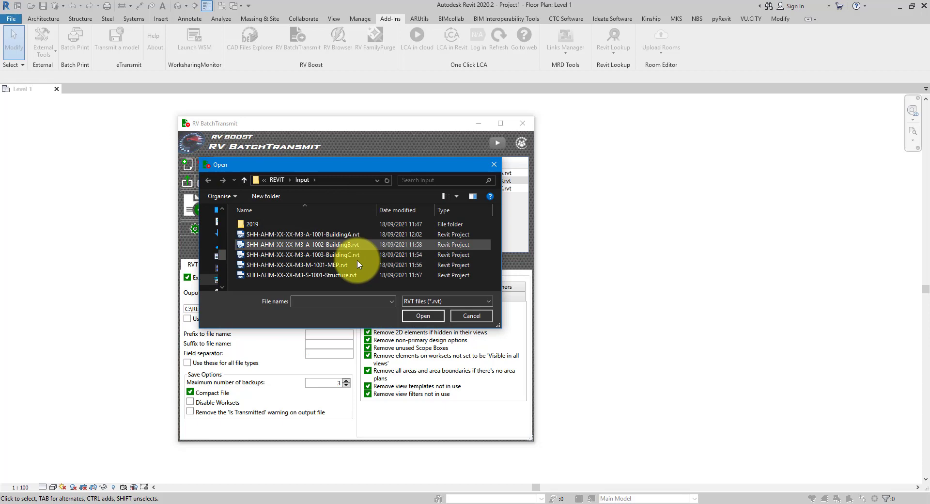
{"action": "left_click", "coordinate": [354, 264]}
{"action": "left_click", "coordinate": [351, 275], "text": "shift"}
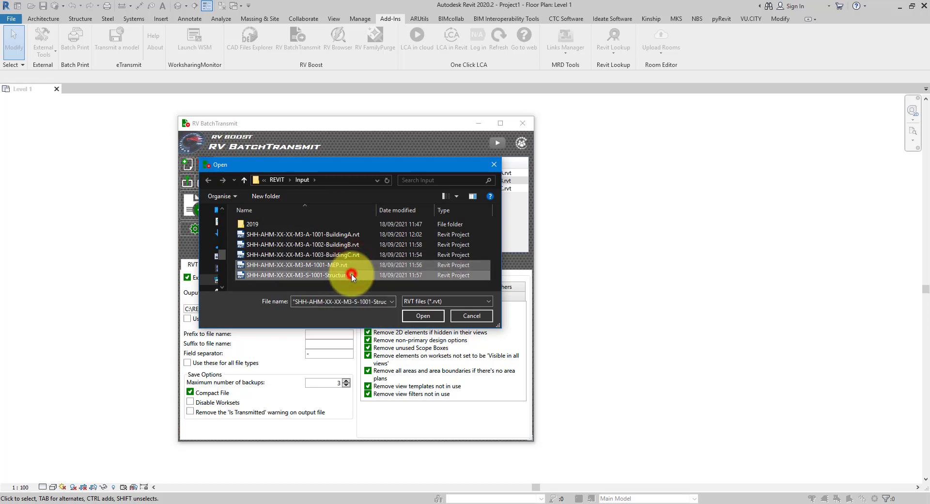
{"action": "left_click", "coordinate": [417, 316]}
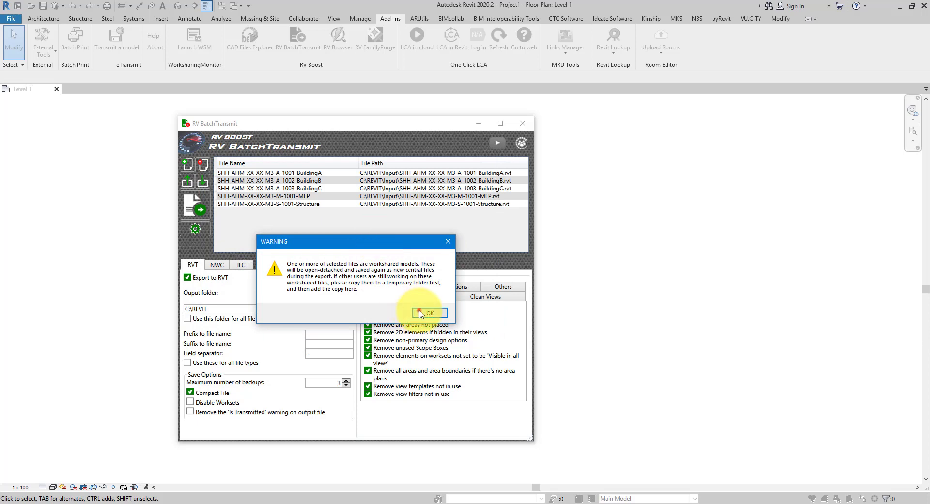
{"action": "left_click", "coordinate": [421, 306]}
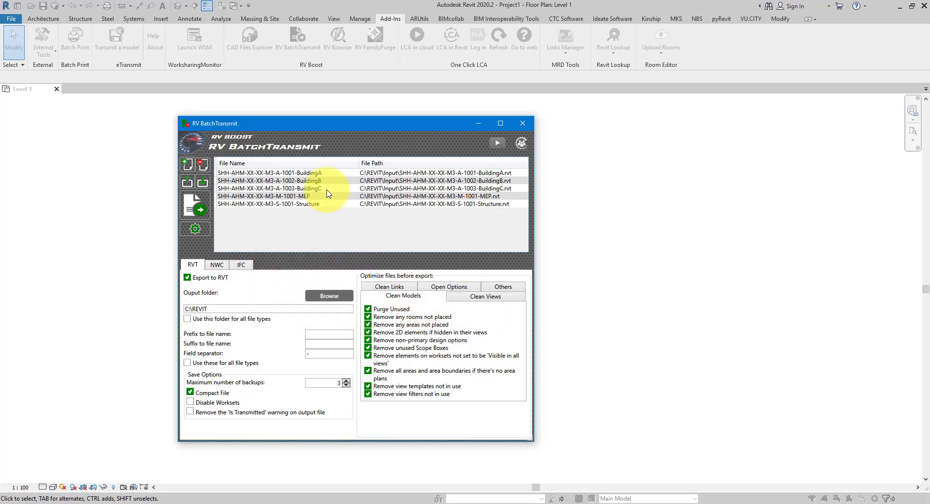
- Remove the BuildingC and MEP models from the file list
{"action": "left_click_drag", "start_coordinate": [327, 193], "coordinate": [321, 189]}
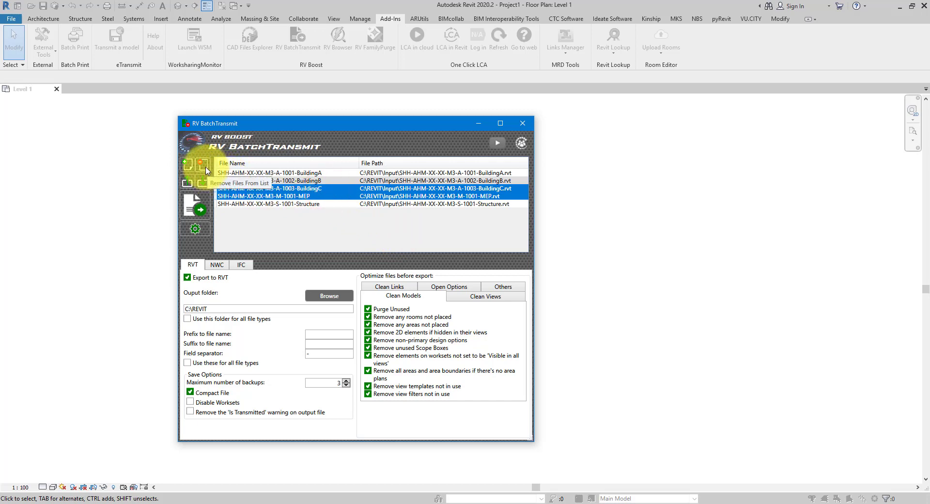
{"action": "left_click", "coordinate": [202, 165]}
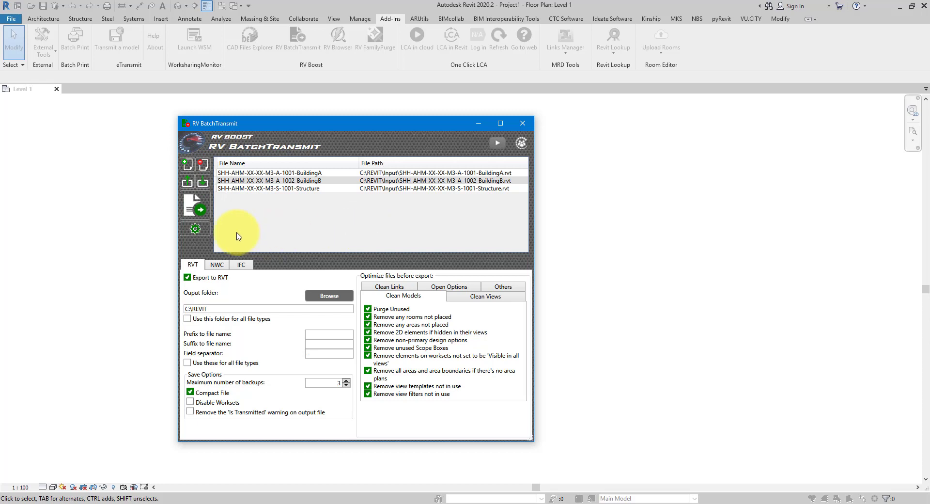
- Collapse and restore the settings area, and toggle the RVT, IFC and NWC exports off and back on
{"action": "left_click", "coordinate": [196, 228]}
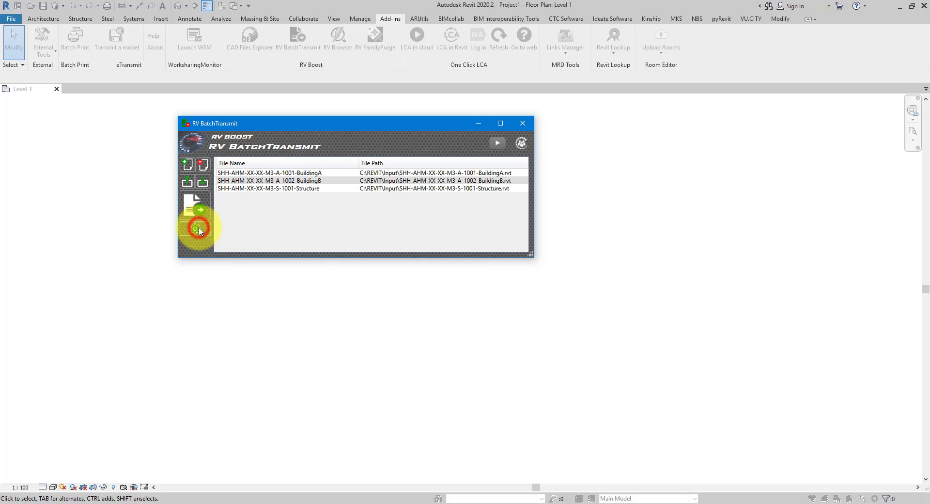
{"action": "left_click", "coordinate": [198, 230]}
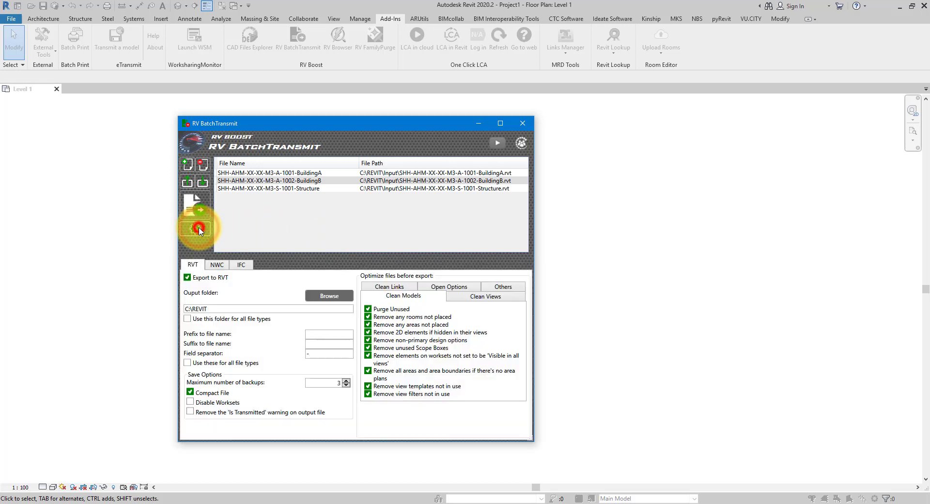
{"action": "left_click", "coordinate": [188, 278]}
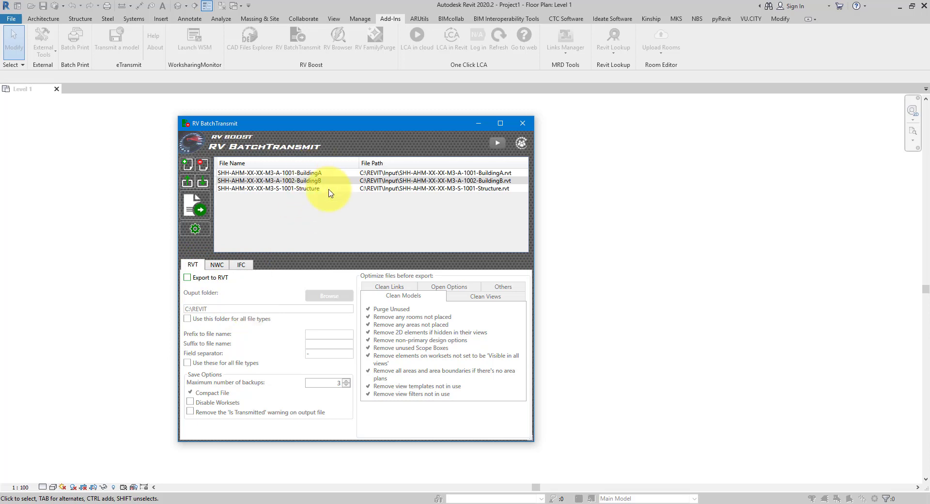
{"action": "left_click", "coordinate": [217, 265]}
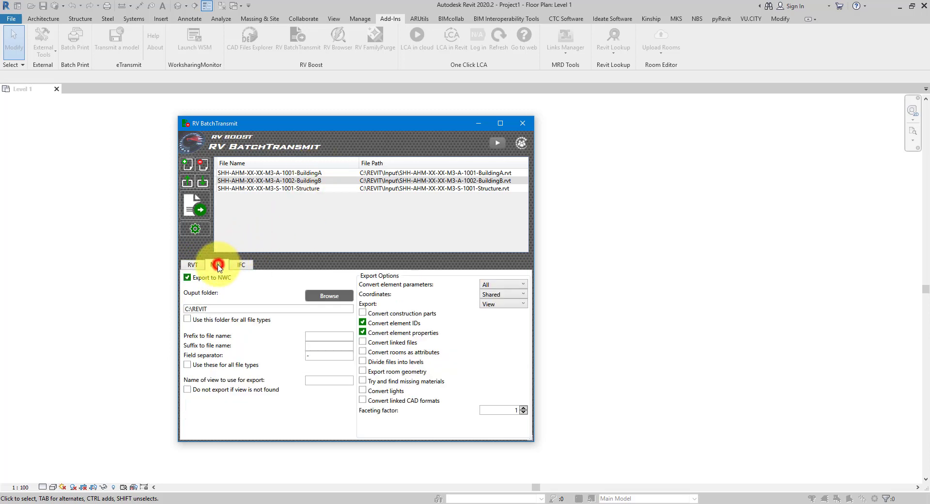
{"action": "left_click", "coordinate": [247, 267]}
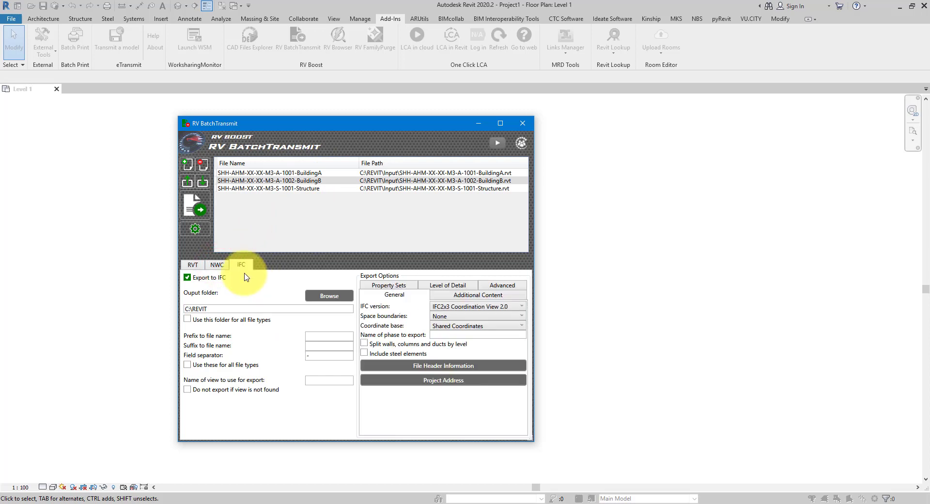
{"action": "left_click", "coordinate": [199, 280]}
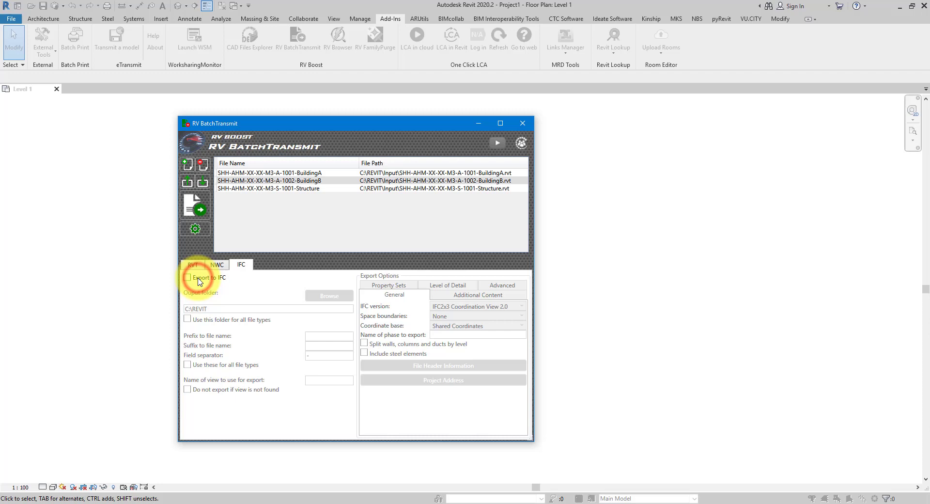
{"action": "left_click", "coordinate": [217, 265]}
{"action": "left_click", "coordinate": [201, 279]}
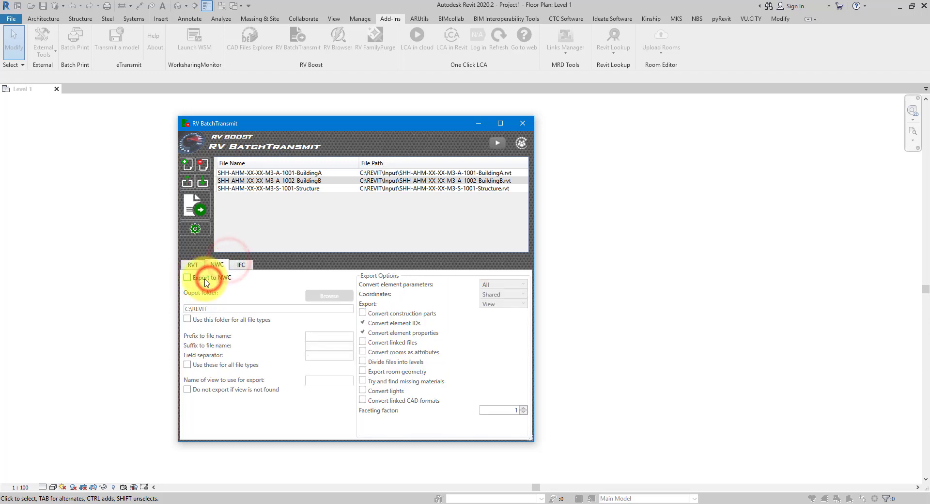
{"action": "left_click", "coordinate": [205, 279]}
{"action": "left_click", "coordinate": [193, 265]}
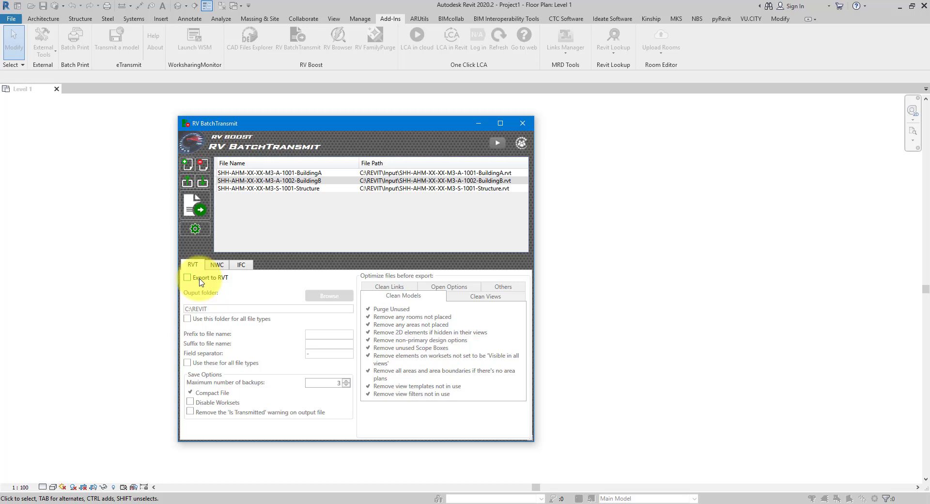
{"action": "left_click", "coordinate": [201, 281]}
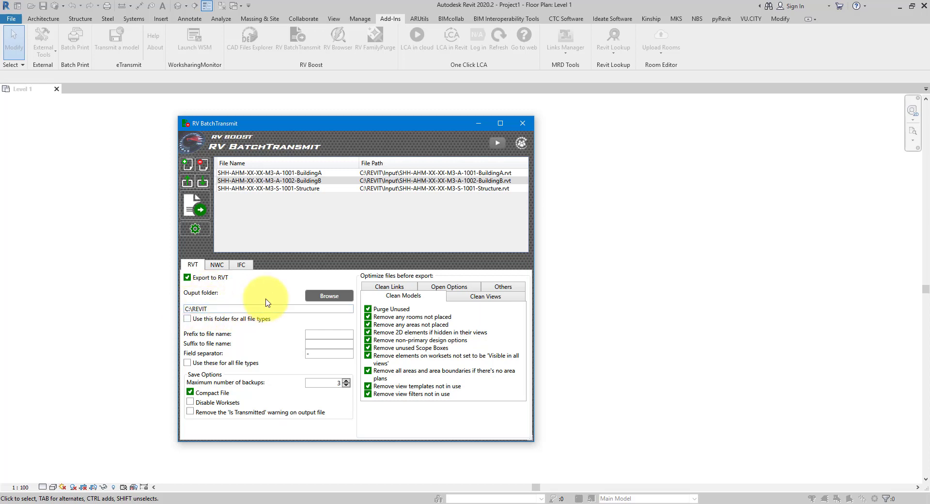
- Set the output folder for the RVT export to C:\REVIT\Output
{"action": "left_click", "coordinate": [324, 296]}
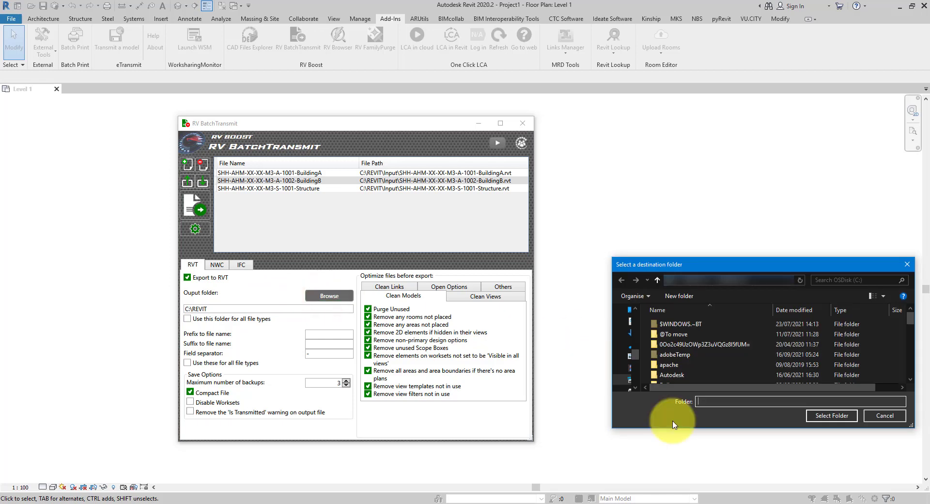
{"action": "left_click", "coordinate": [753, 281]}
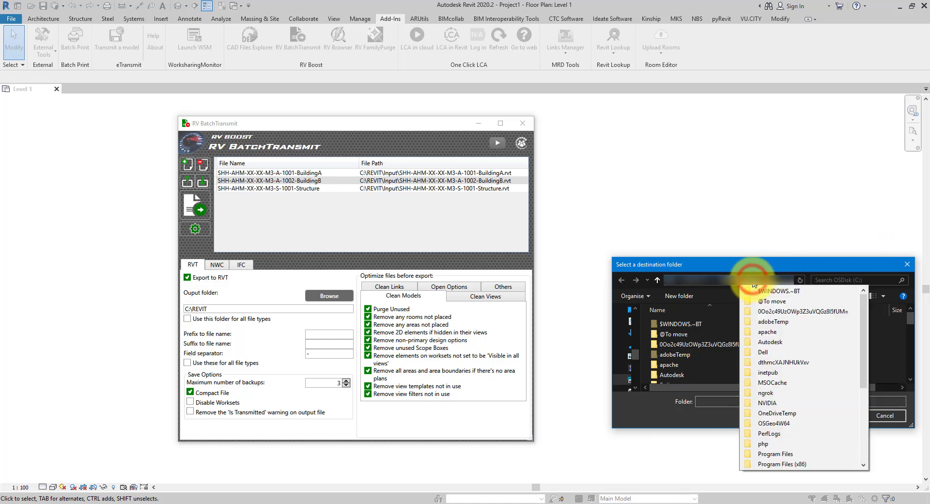
{"action": "scroll", "coordinate": [763, 339], "scroll_direction": "down", "scroll_amount": 2}
{"action": "left_click", "coordinate": [764, 441]}
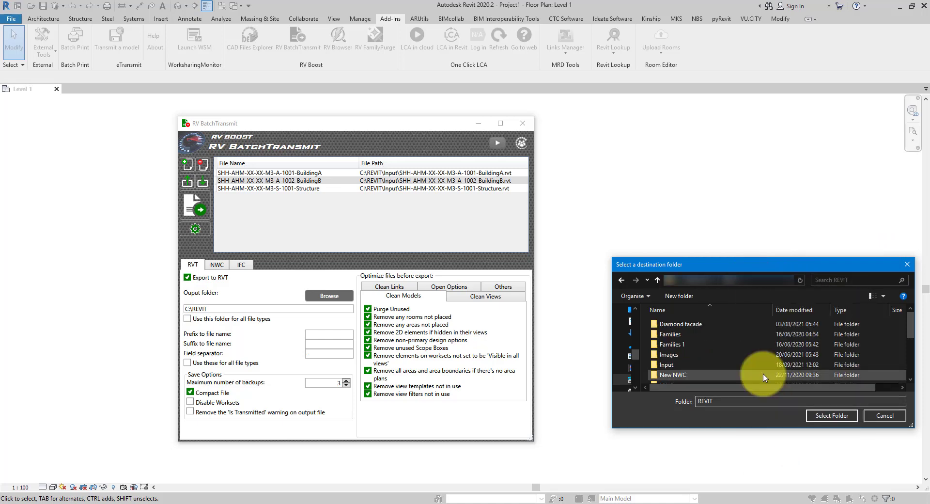
{"action": "scroll", "coordinate": [673, 368], "scroll_direction": "down", "scroll_amount": 2}
{"action": "double_click", "coordinate": [672, 367]}
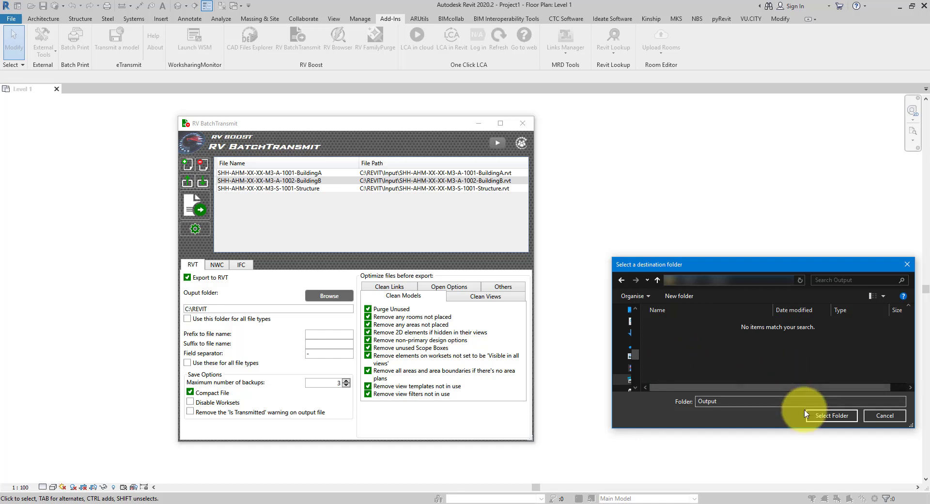
{"action": "left_click", "coordinate": [826, 418]}
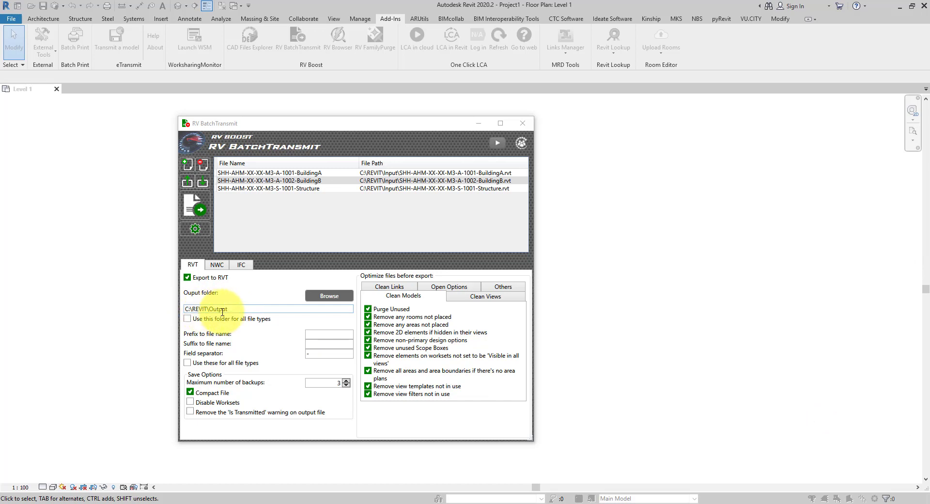
- Review the NWC and IFC output folders, and apply the RVT output folder to all file types
{"action": "left_click", "coordinate": [217, 264]}
{"action": "left_click", "coordinate": [245, 265]}
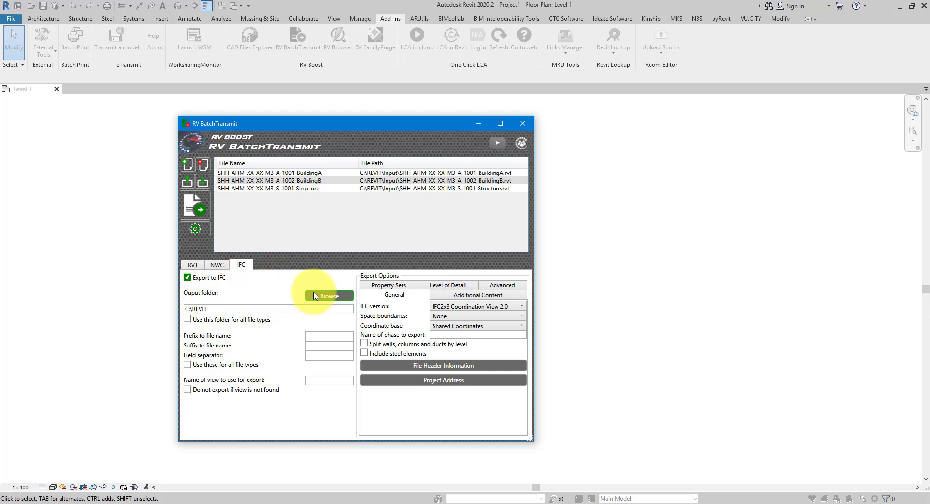
{"action": "left_click", "coordinate": [194, 265]}
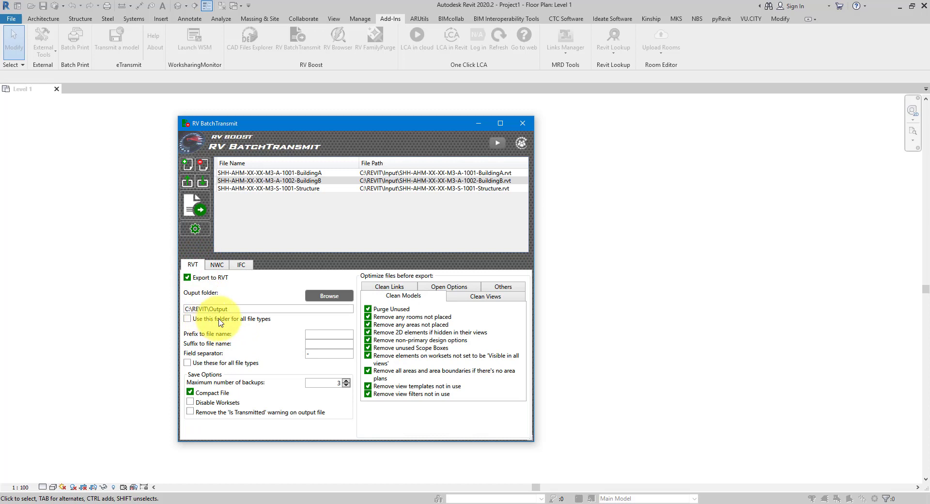
{"action": "left_click", "coordinate": [188, 320]}
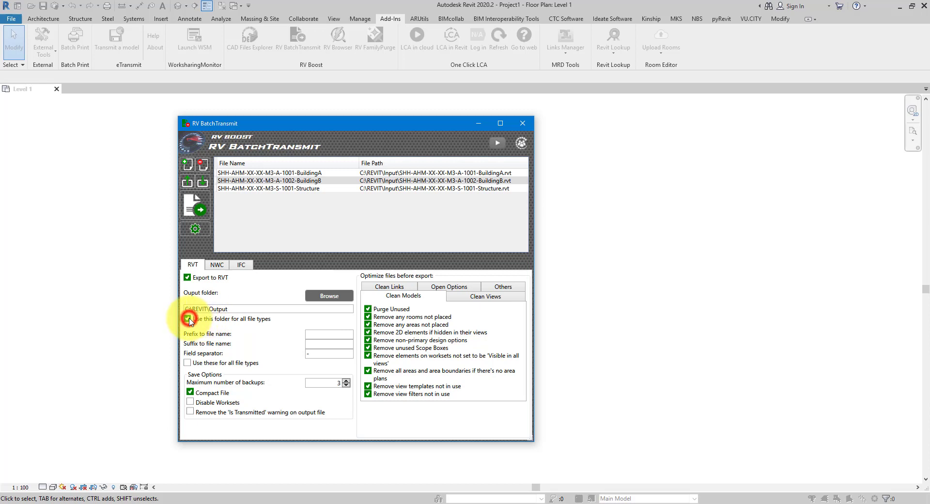
{"action": "left_click", "coordinate": [221, 266]}
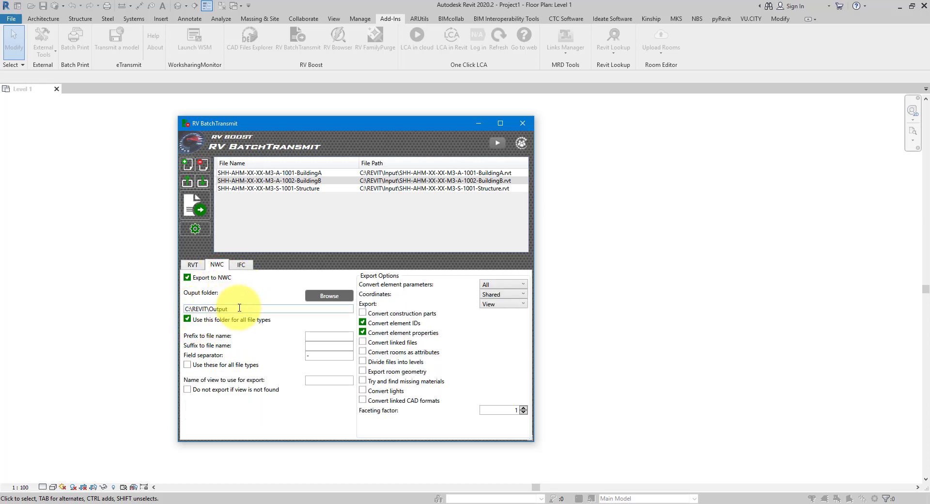
- Check the output folder of the IFC export and return to the RVT export settings
{"action": "left_click", "coordinate": [241, 265]}
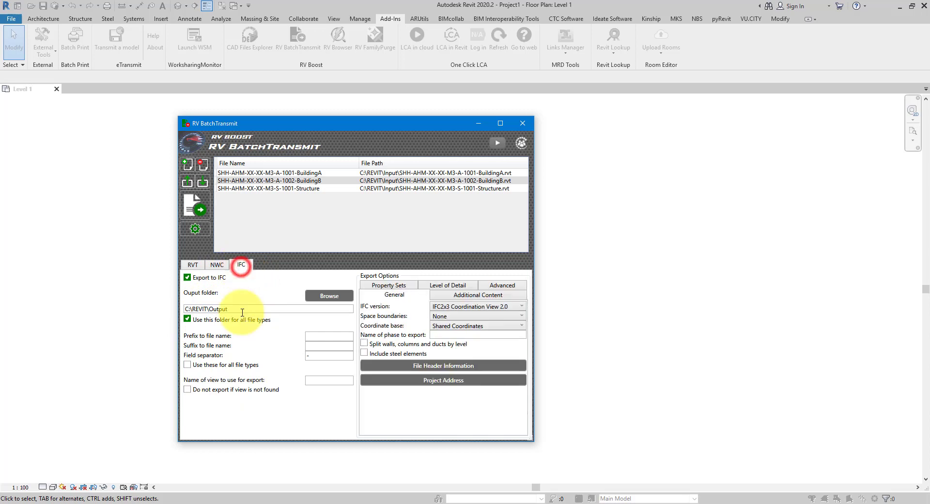
{"action": "left_click", "coordinate": [196, 267]}
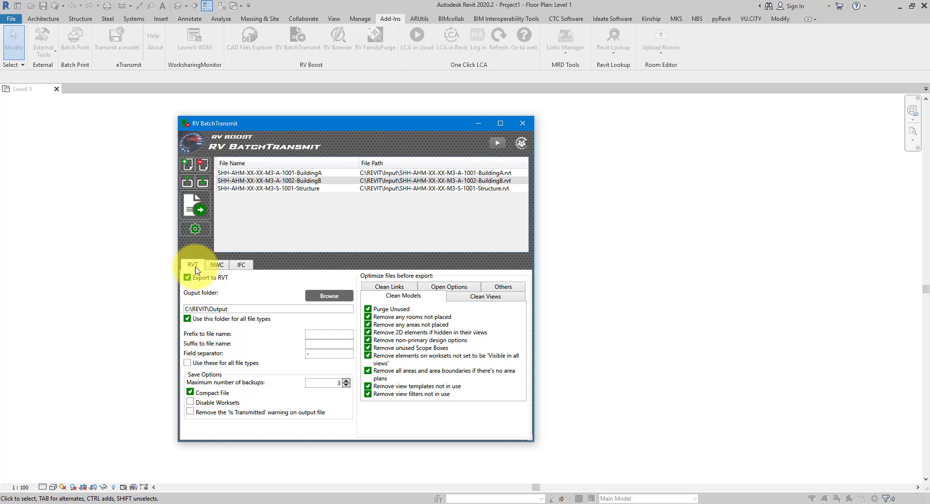
- Toggle Purge Unused and the unused view template and filter removal off and on, and disable removing elements on worksets not 'Visible in all views'
{"action": "left_click", "coordinate": [368, 309]}
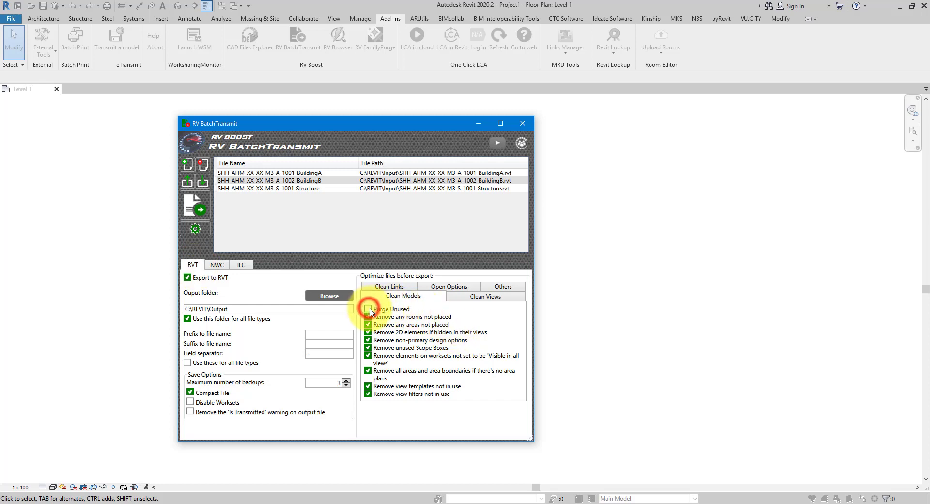
{"action": "left_click", "coordinate": [368, 309]}
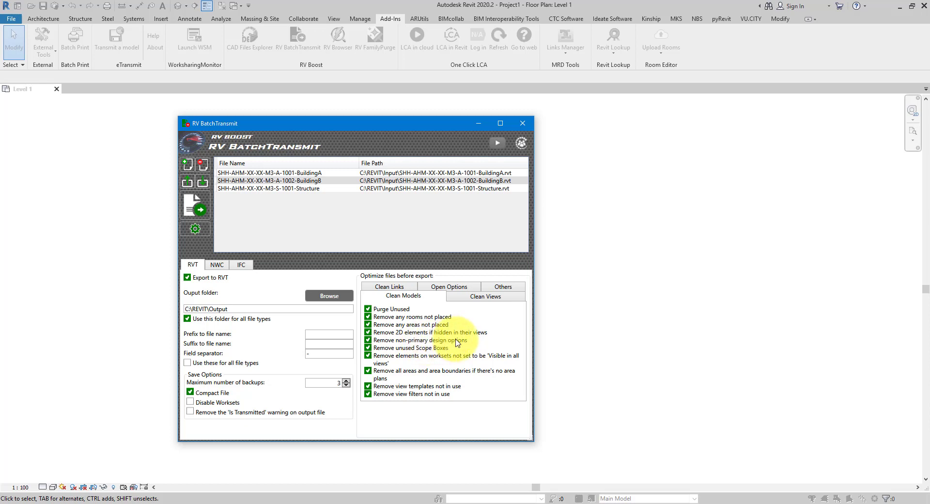
{"action": "left_click", "coordinate": [436, 388]}
{"action": "left_click", "coordinate": [436, 388]}
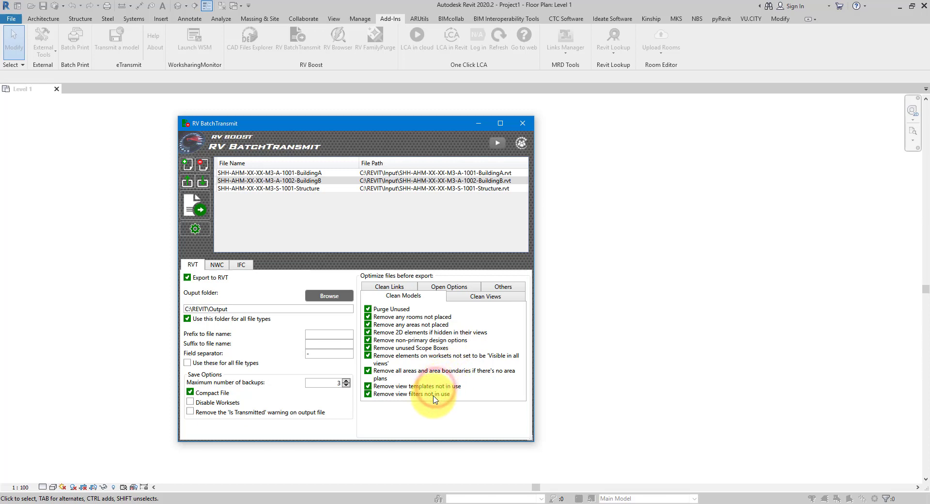
{"action": "left_click", "coordinate": [432, 394]}
{"action": "left_click", "coordinate": [432, 395]}
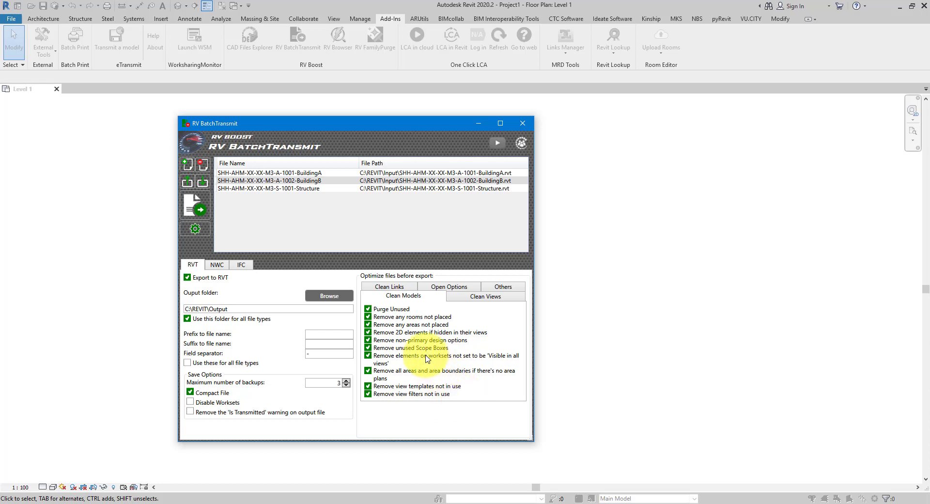
{"action": "left_click", "coordinate": [368, 357]}
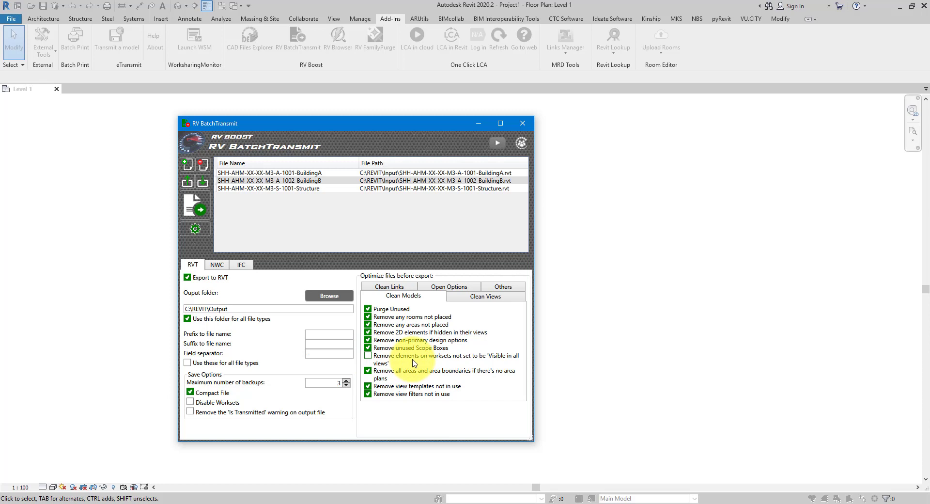
- Exempt views on sheets, 3D views and views named "Coordination view" from the removal of all views in the RVT export
{"action": "left_click", "coordinate": [477, 296]}
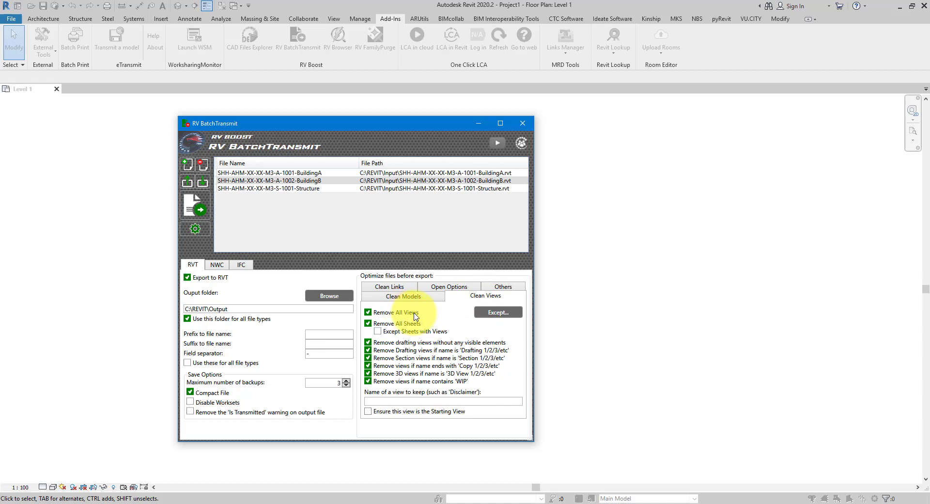
{"action": "left_click", "coordinate": [498, 312]}
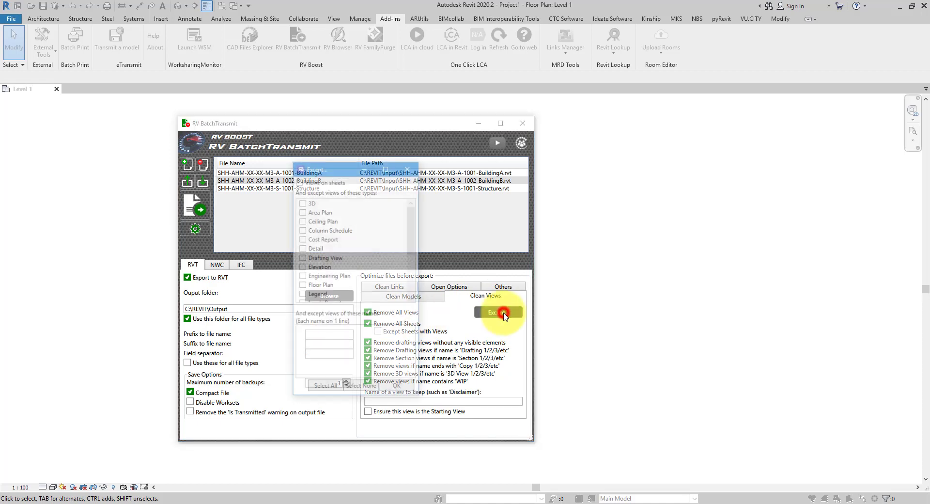
{"action": "left_click_drag", "start_coordinate": [344, 166], "coordinate": [624, 207]}
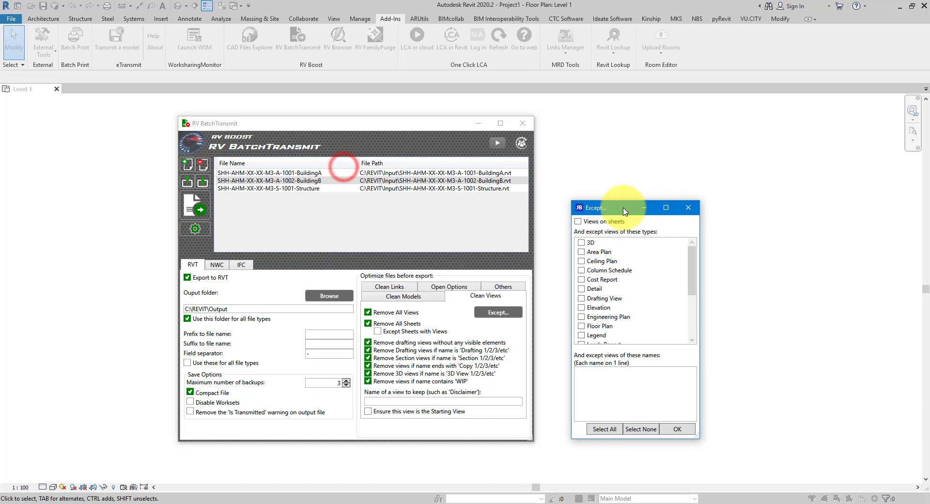
{"action": "left_click", "coordinate": [603, 222]}
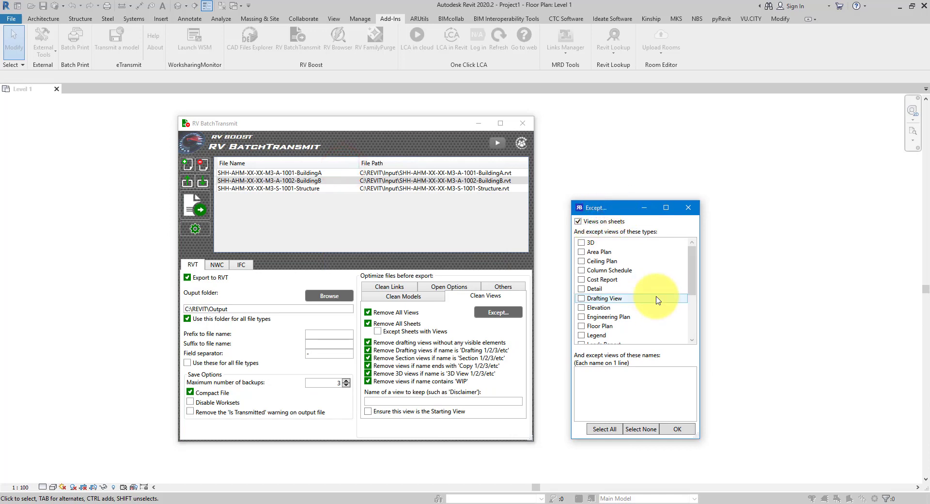
{"action": "left_click", "coordinate": [590, 242]}
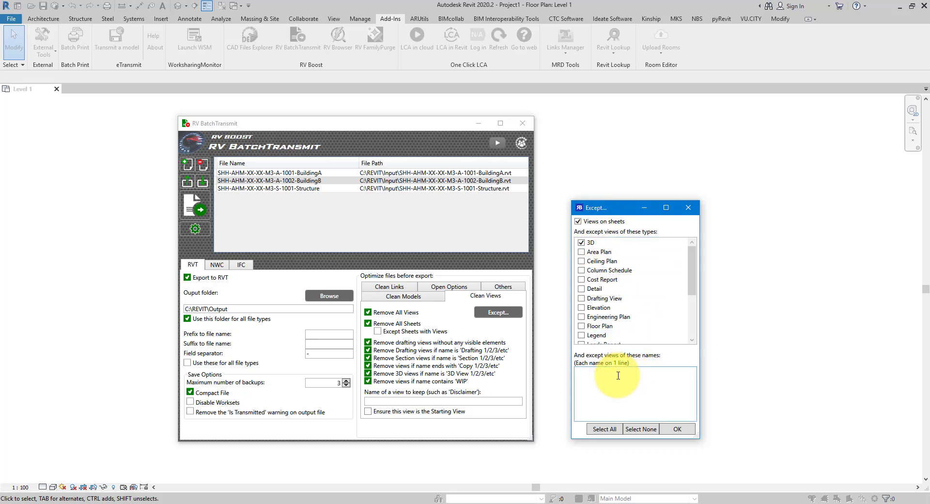
{"action": "type", "text": "Coordination view"}
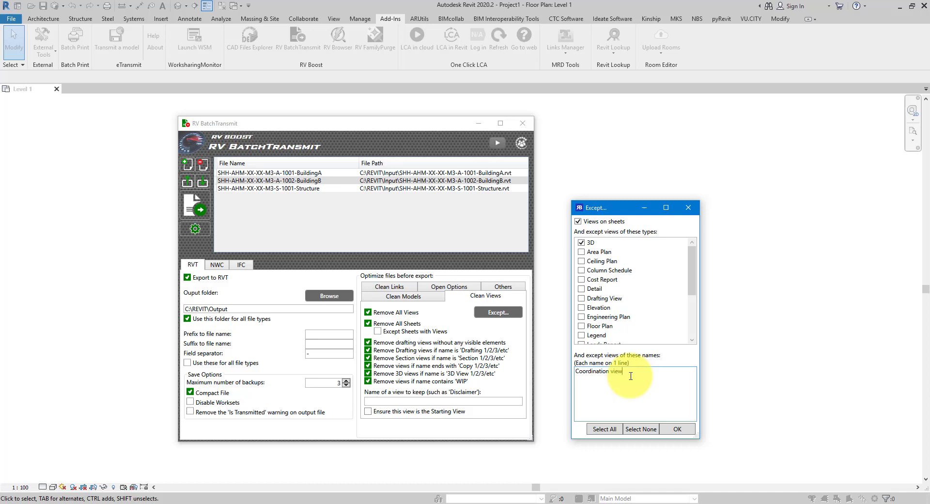
{"action": "left_click", "coordinate": [676, 428]}
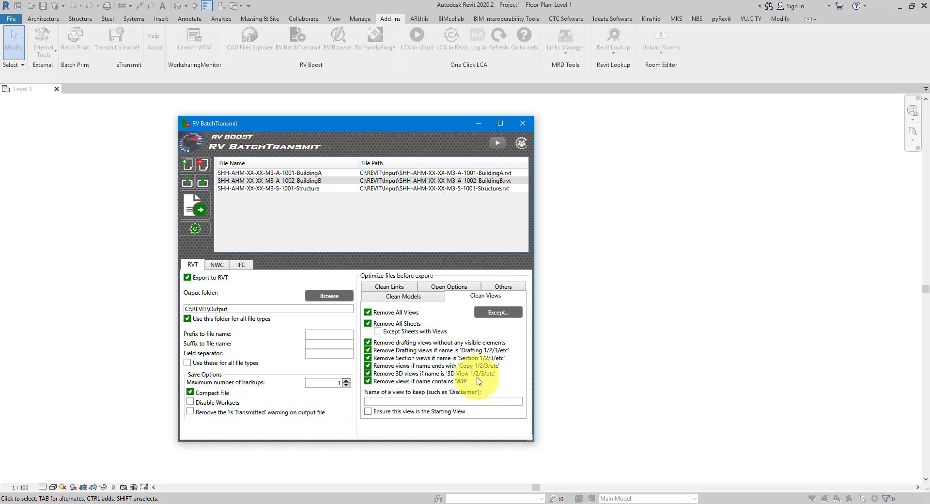
- Try the Revit link workset options, restore Keep current workset settings, and toggle moving CAD files to a 'CAD Files' workset on and off
{"action": "left_click", "coordinate": [402, 289]}
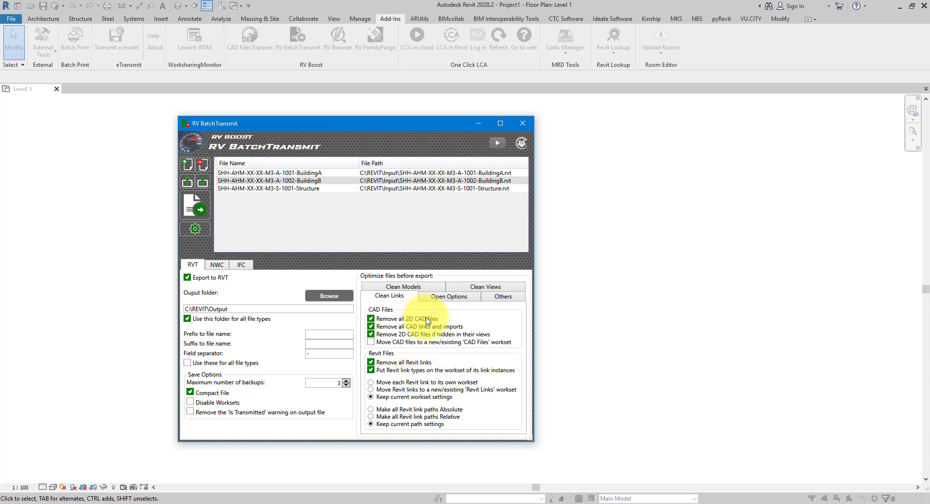
{"action": "left_click", "coordinate": [454, 386]}
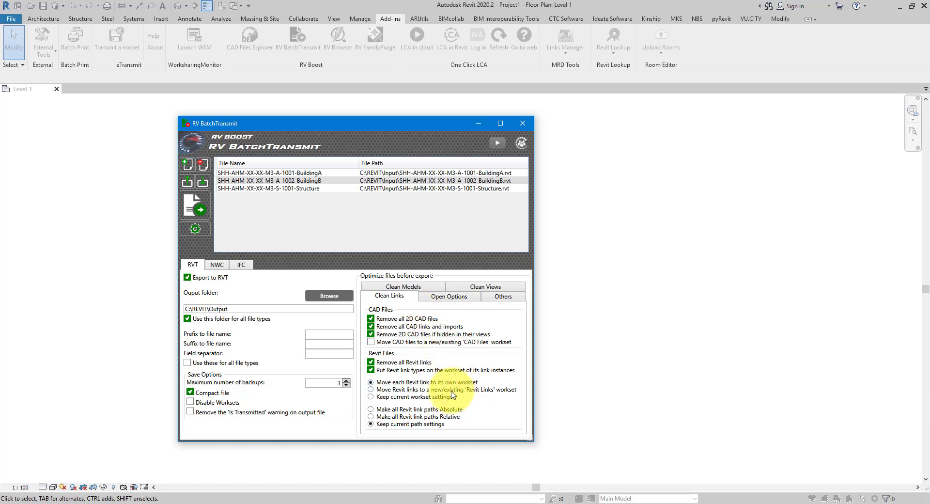
{"action": "left_click", "coordinate": [451, 395]}
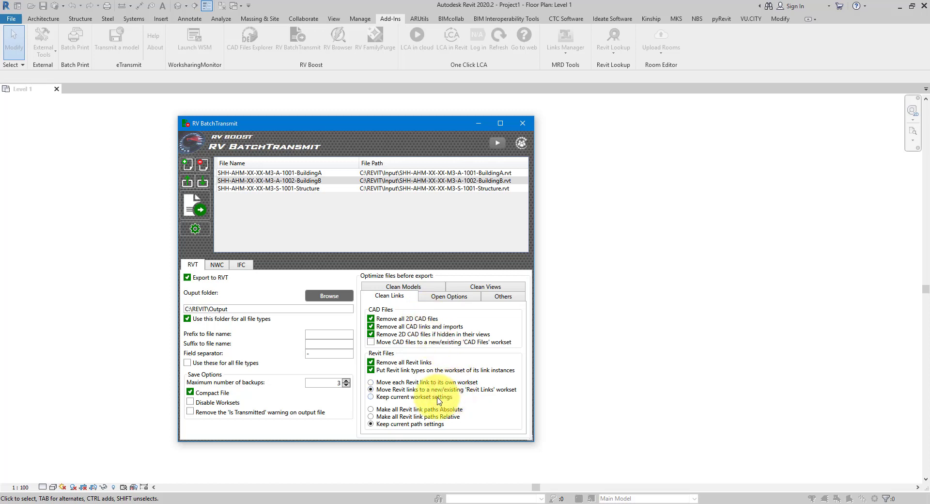
{"action": "left_click", "coordinate": [438, 397]}
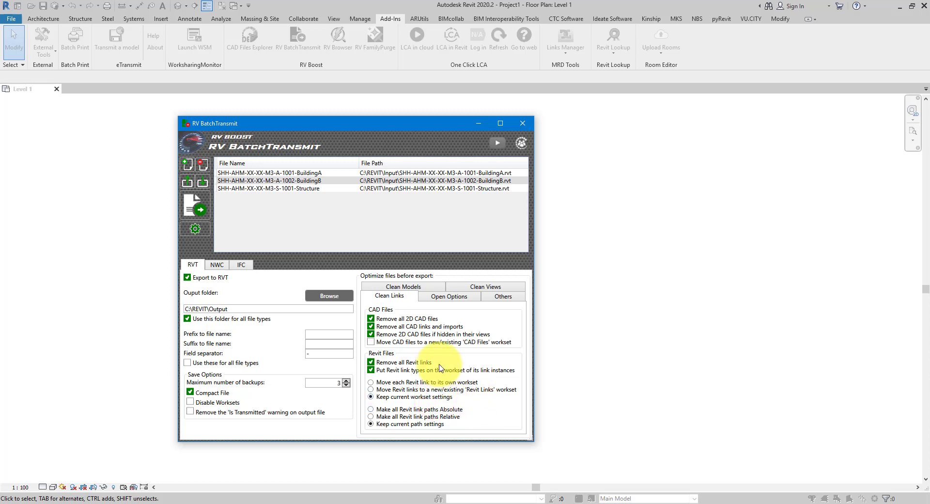
{"action": "left_click", "coordinate": [406, 342]}
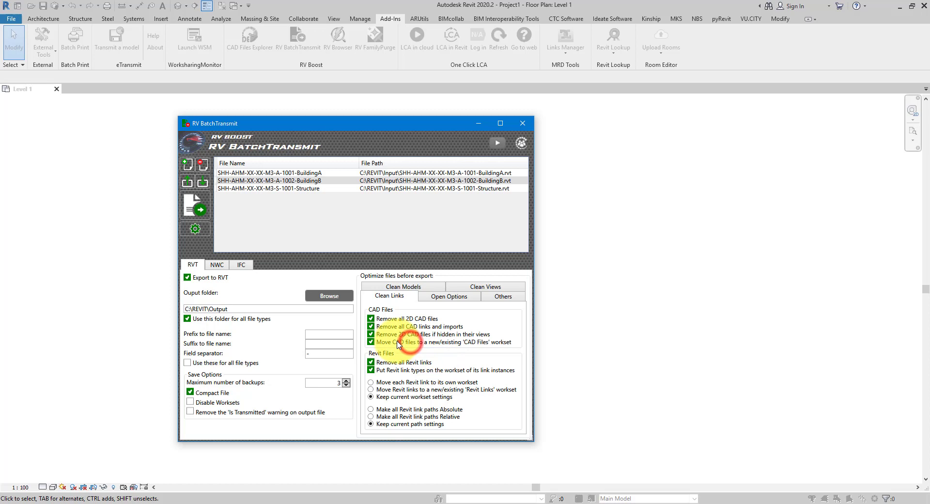
{"action": "left_click", "coordinate": [499, 342]}
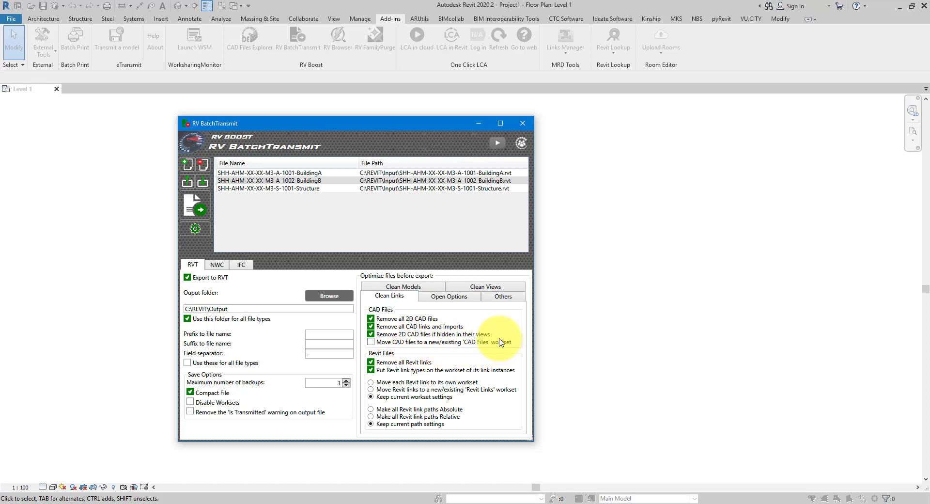
- Set the output file size alert to 500 MB and choose SHH-AHM-XX-XX-M3-A-1001-BuildingA as the file with correct model coordinates
{"action": "left_click", "coordinate": [503, 296]}
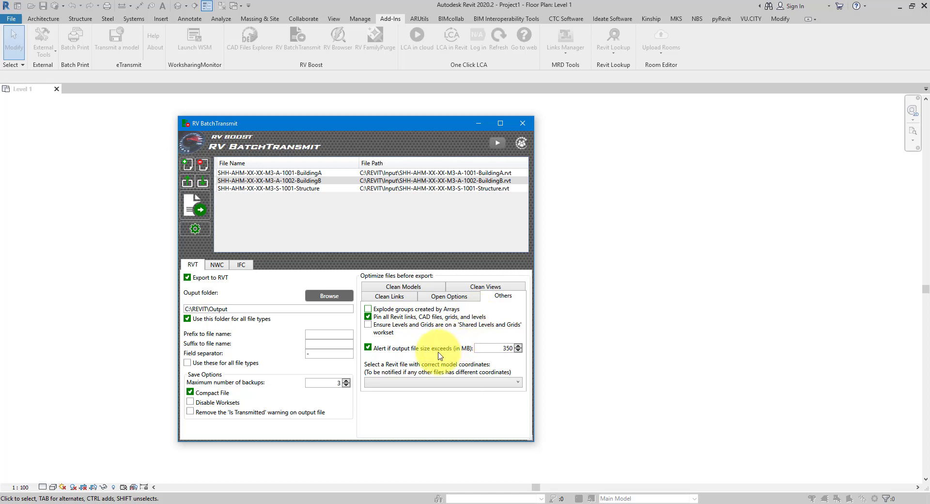
{"action": "left_click", "coordinate": [516, 350]}
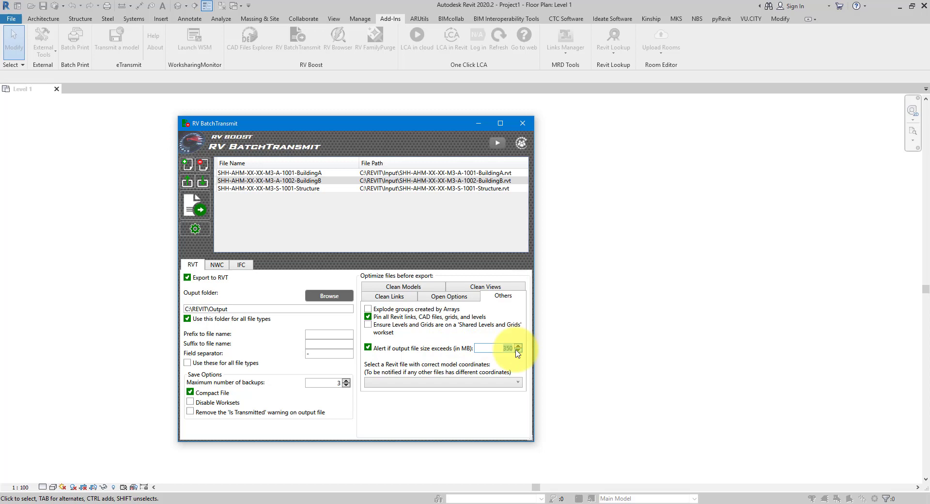
{"action": "type", "text": "500"}
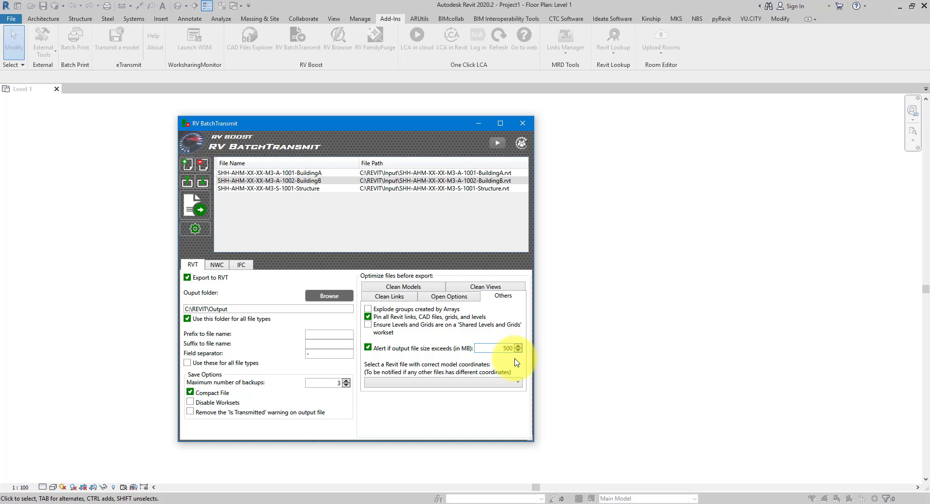
{"action": "left_click", "coordinate": [442, 382]}
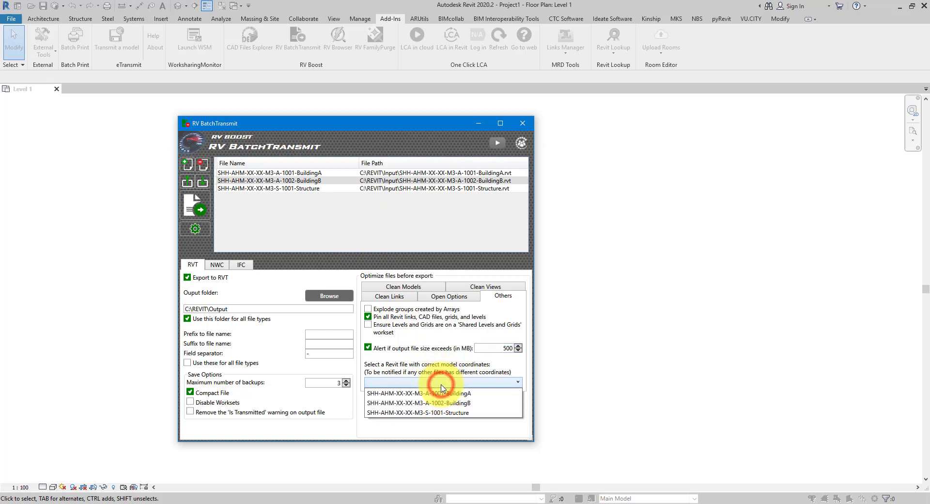
{"action": "left_click", "coordinate": [480, 393]}
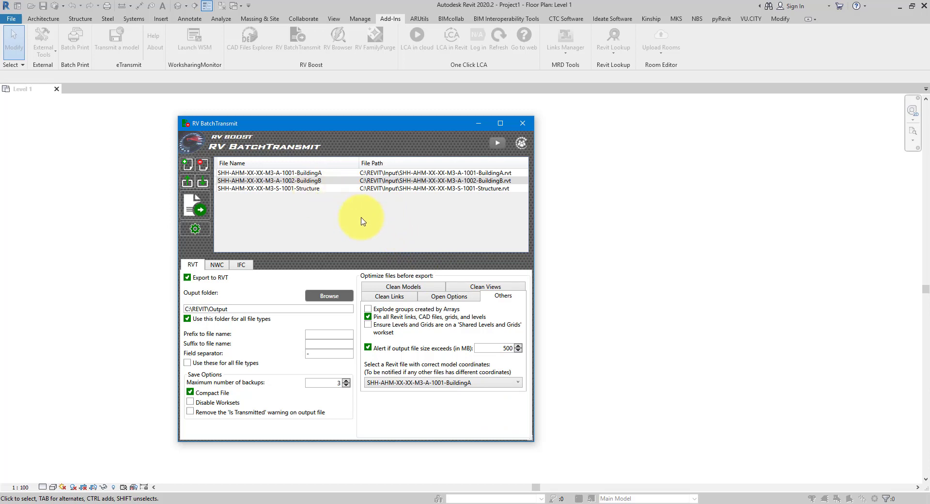
- Enable logging and dismissing of all warnings and all errors when the files are opened, accepting both notices
{"action": "left_click", "coordinate": [455, 297]}
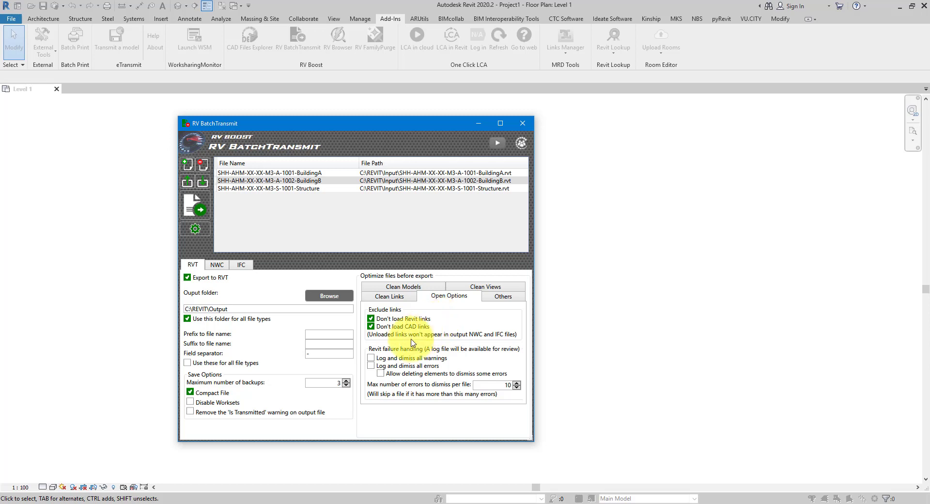
{"action": "left_click", "coordinate": [370, 357]}
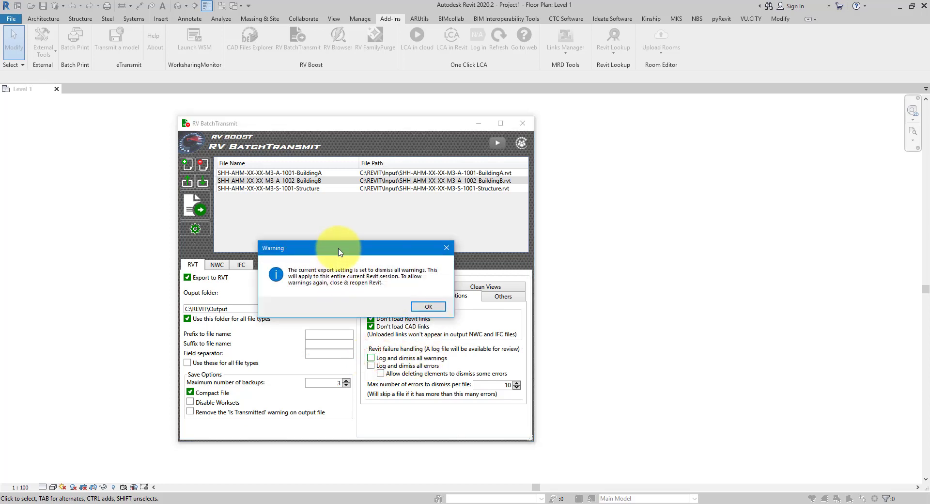
{"action": "left_click", "coordinate": [431, 308]}
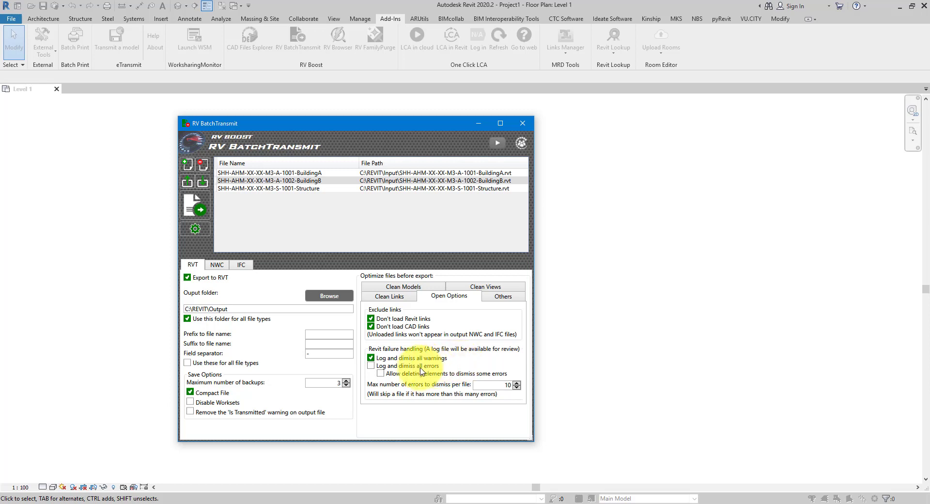
{"action": "left_click", "coordinate": [370, 365]}
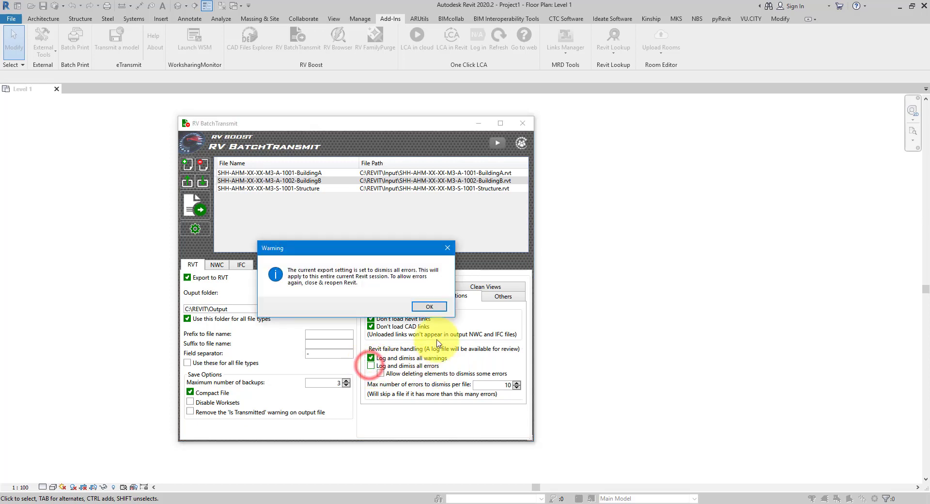
{"action": "left_click", "coordinate": [428, 306]}
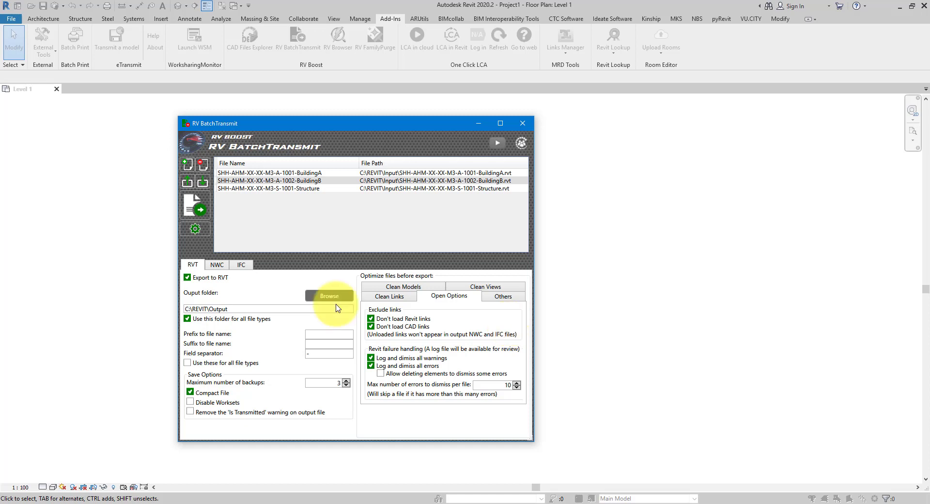
- Review the NWC export options for view name, element parameters and Shared coordinates, keeping the export scope set to View
{"action": "left_click", "coordinate": [218, 265]}
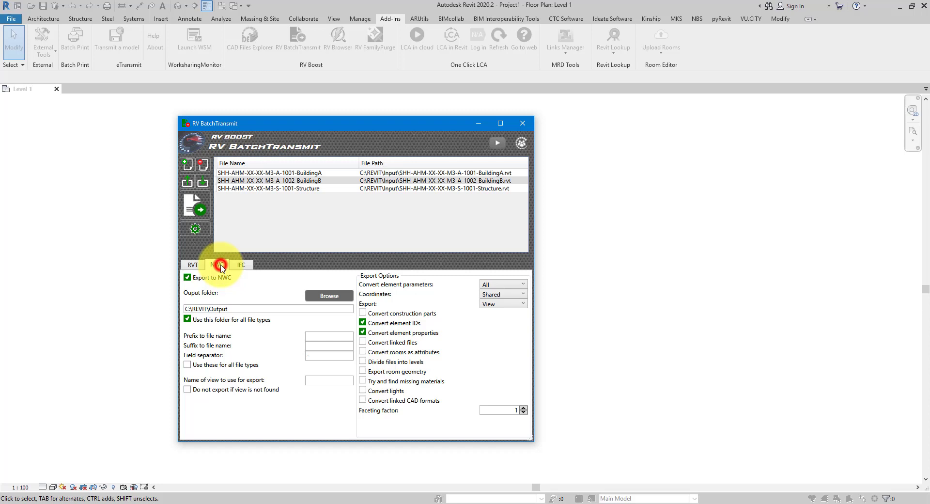
{"action": "left_click", "coordinate": [328, 379]}
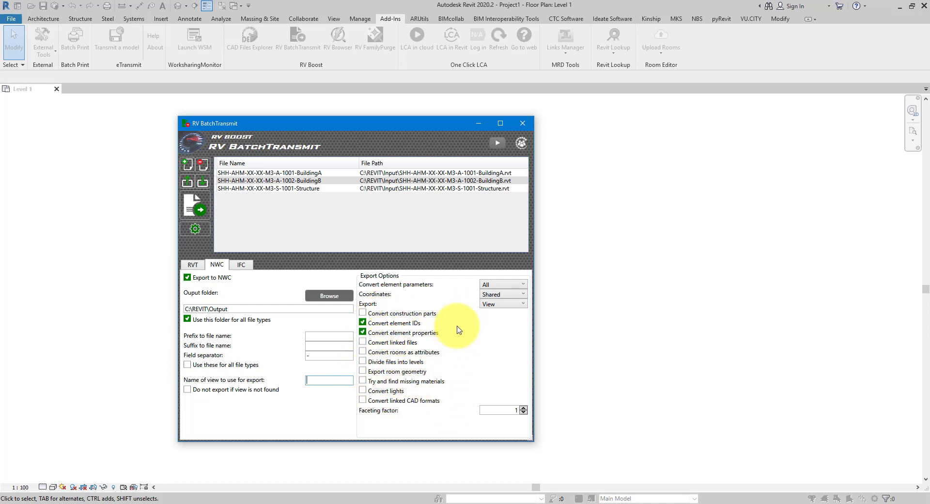
{"action": "left_click", "coordinate": [508, 284]}
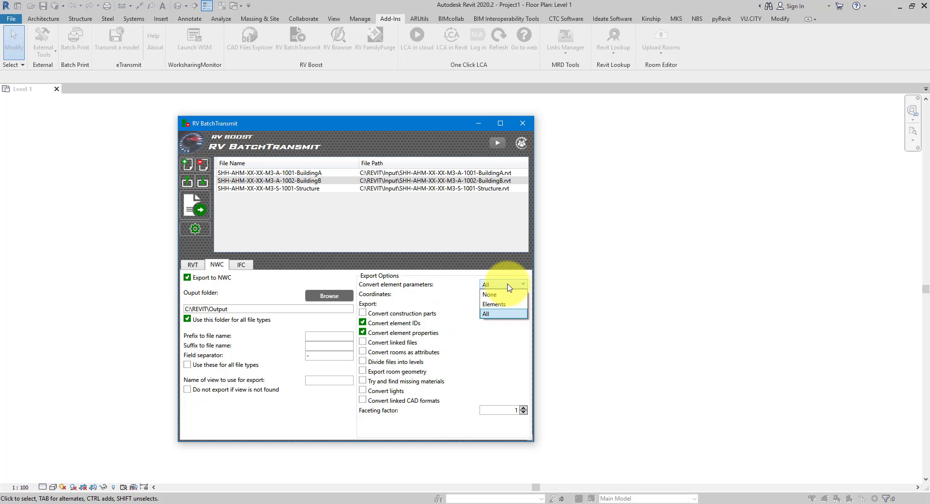
{"action": "left_click", "coordinate": [509, 288]}
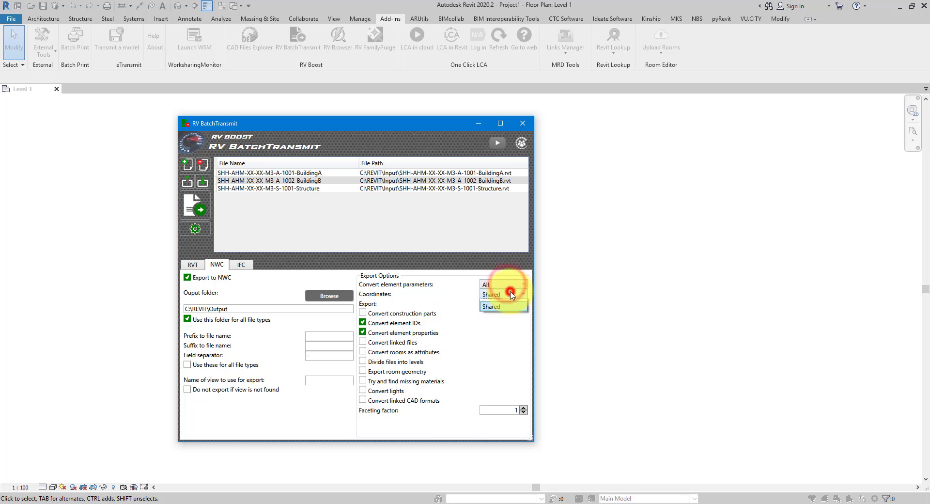
{"action": "left_click", "coordinate": [510, 294]}
{"action": "left_click", "coordinate": [510, 294]}
{"action": "left_click", "coordinate": [511, 304]}
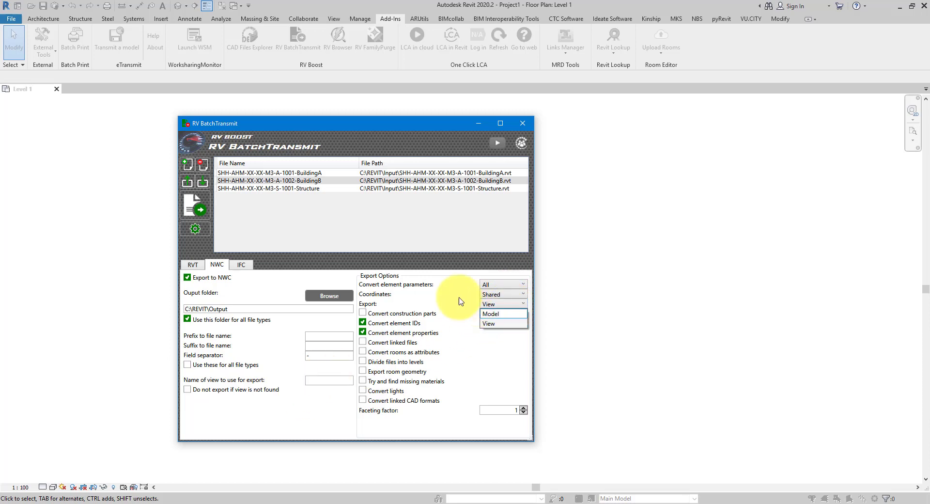
{"action": "left_click", "coordinate": [488, 323]}
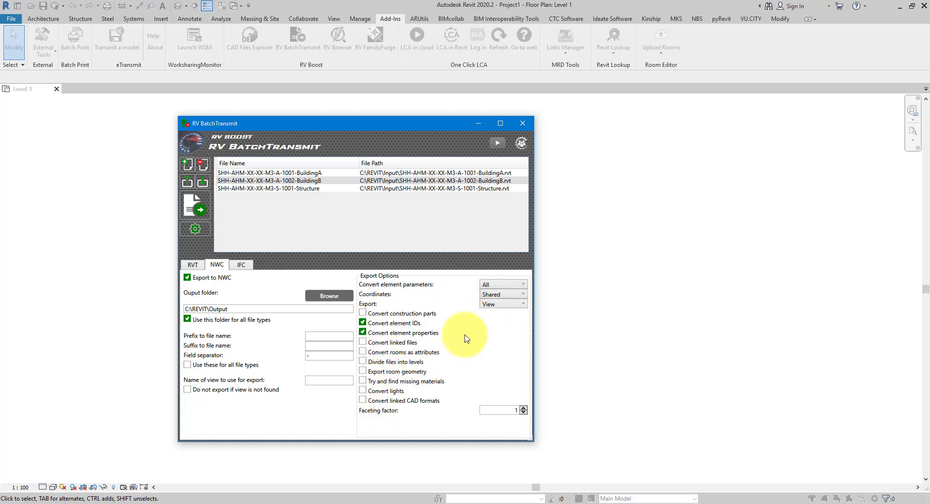
- Review the IFC export settings, including the view name, property sets, level of detail choices, and advanced and general options
{"action": "left_click", "coordinate": [242, 265]}
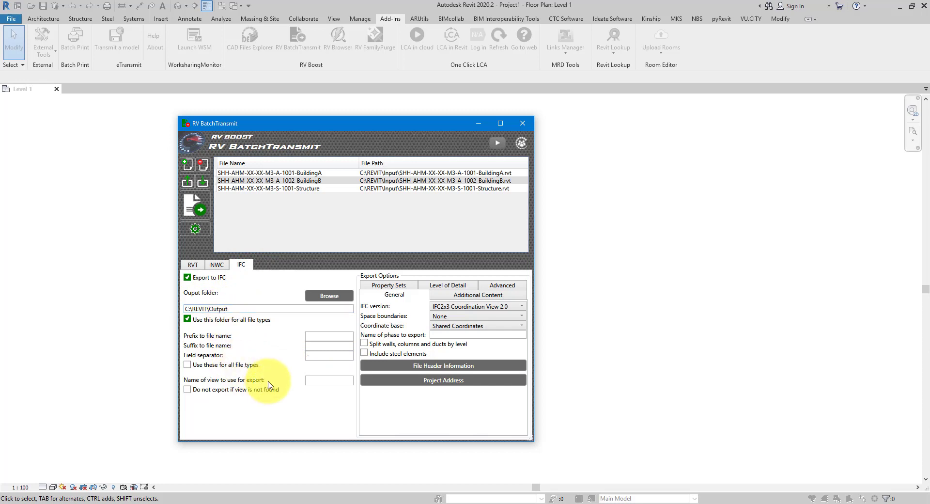
{"action": "left_click", "coordinate": [319, 381]}
{"action": "left_click", "coordinate": [320, 380]}
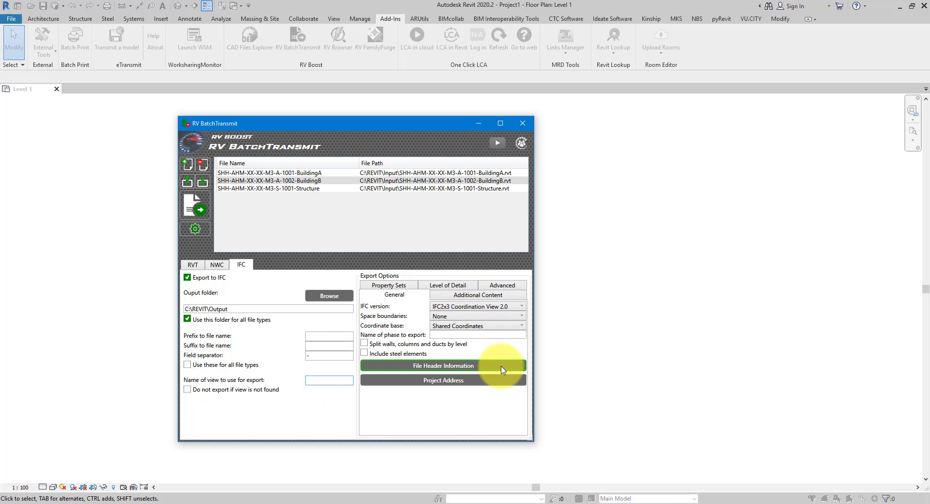
{"action": "left_click", "coordinate": [407, 286]}
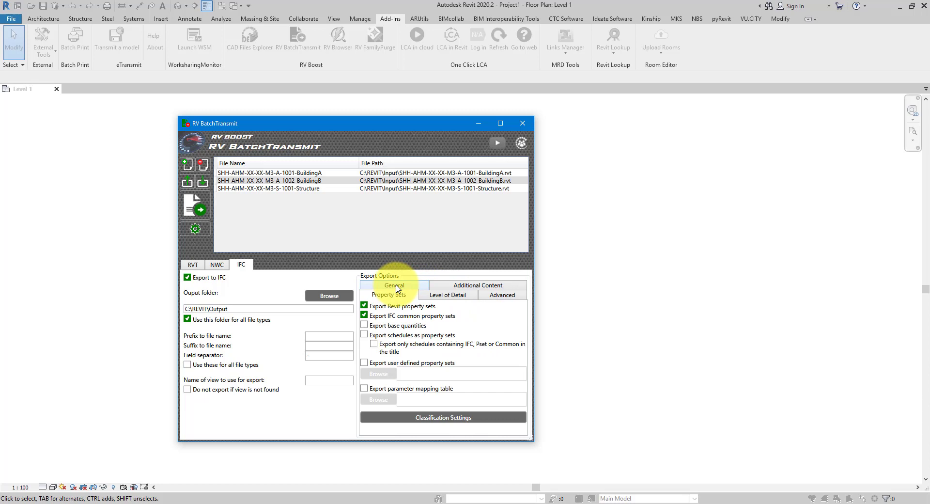
{"action": "left_click", "coordinate": [446, 294]}
{"action": "left_click", "coordinate": [501, 306]}
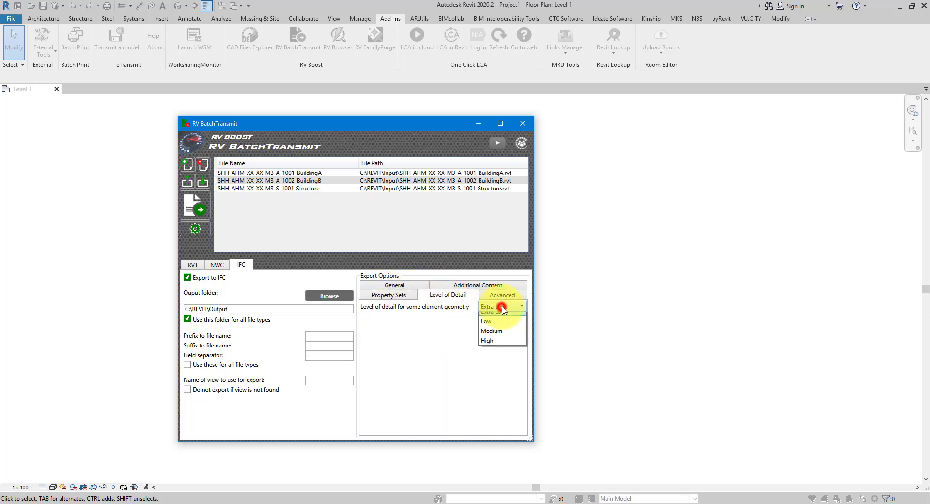
{"action": "left_click", "coordinate": [501, 307]}
{"action": "left_click", "coordinate": [502, 295]}
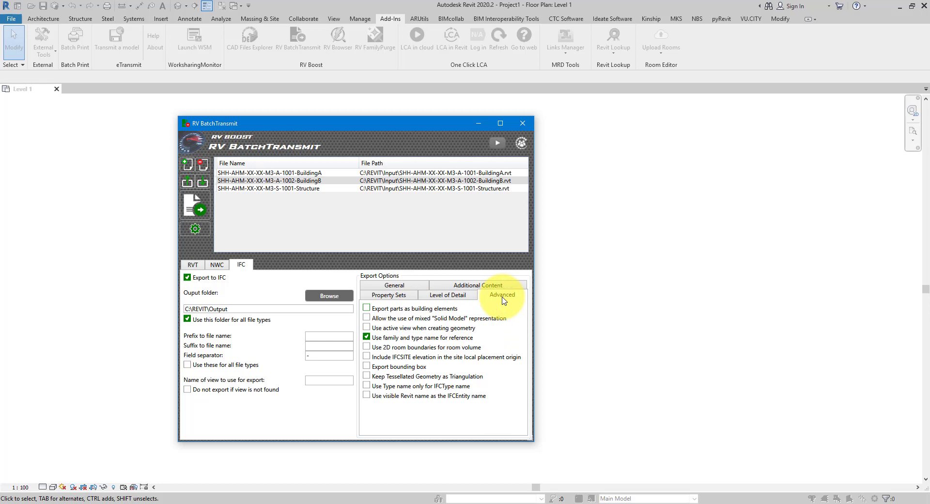
{"action": "left_click", "coordinate": [412, 285]}
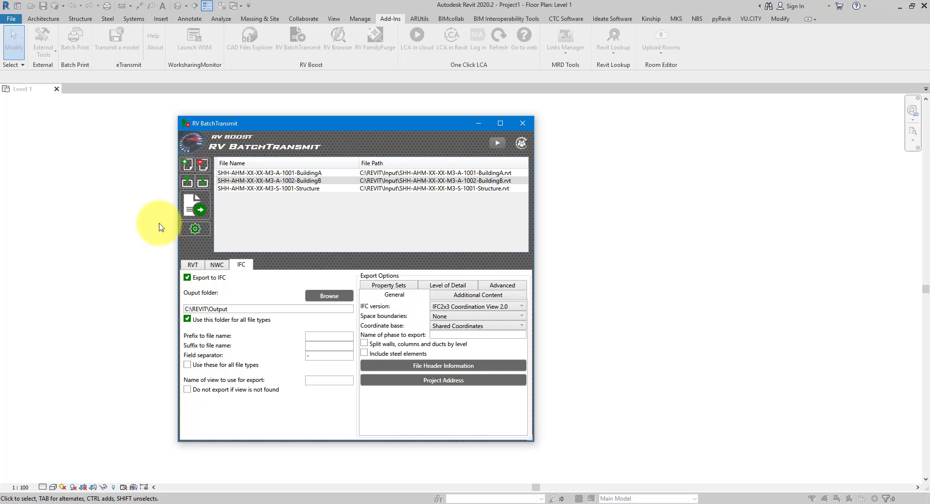
- Collapse the export settings, move the batch window aside, and inspect the Output folder in File Explorer
{"action": "left_click", "coordinate": [195, 229]}
{"action": "left_click_drag", "start_coordinate": [349, 124], "coordinate": [198, 118]}
{"action": "left_click", "coordinate": [38, 499]}
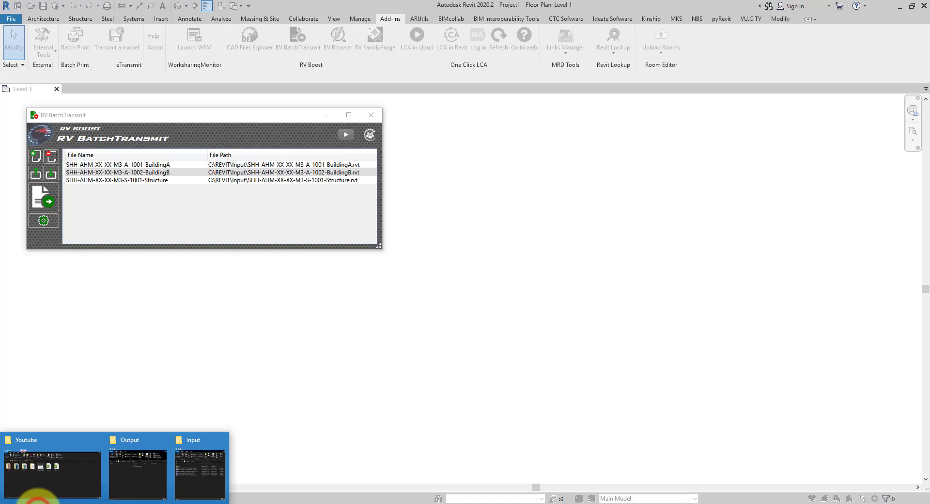
{"action": "left_click", "coordinate": [119, 452]}
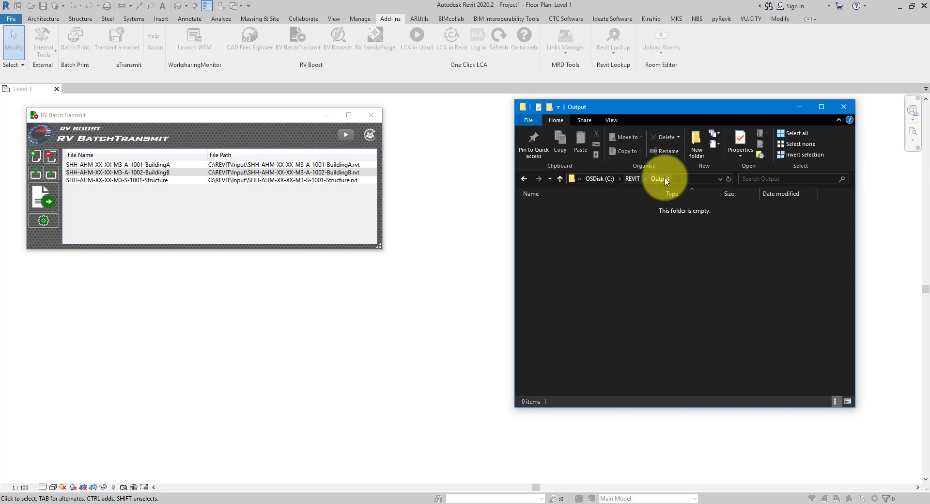
- Check that the output path is C:\REVIT\Output, collapse the settings again and batch-transmit all listed files
{"action": "left_click", "coordinate": [43, 220]}
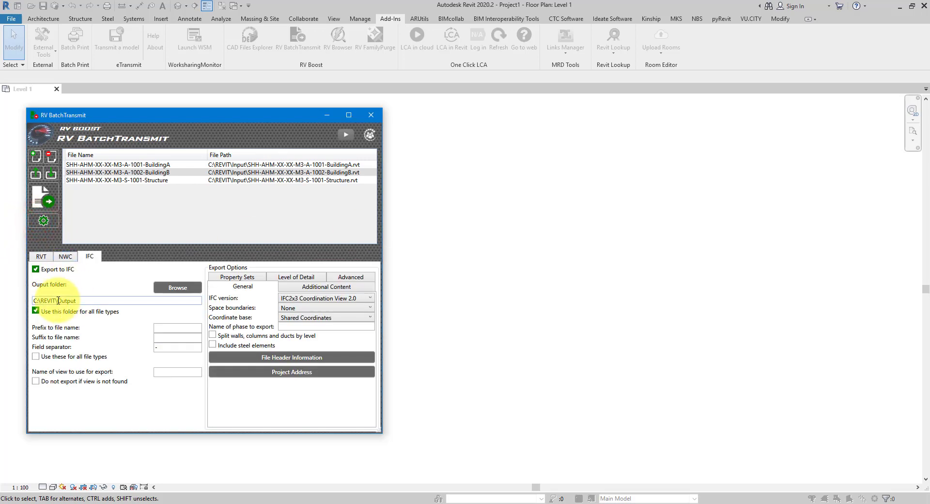
{"action": "left_click", "coordinate": [43, 220]}
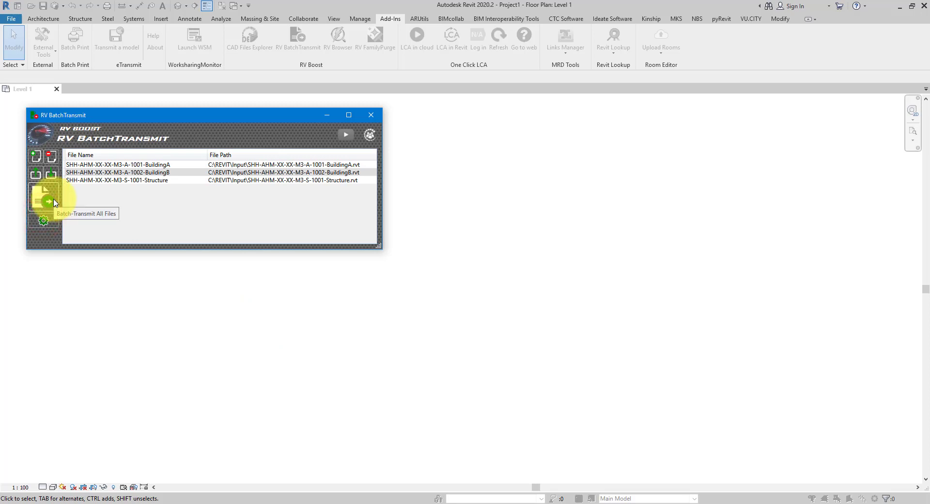
{"action": "left_click", "coordinate": [51, 202]}
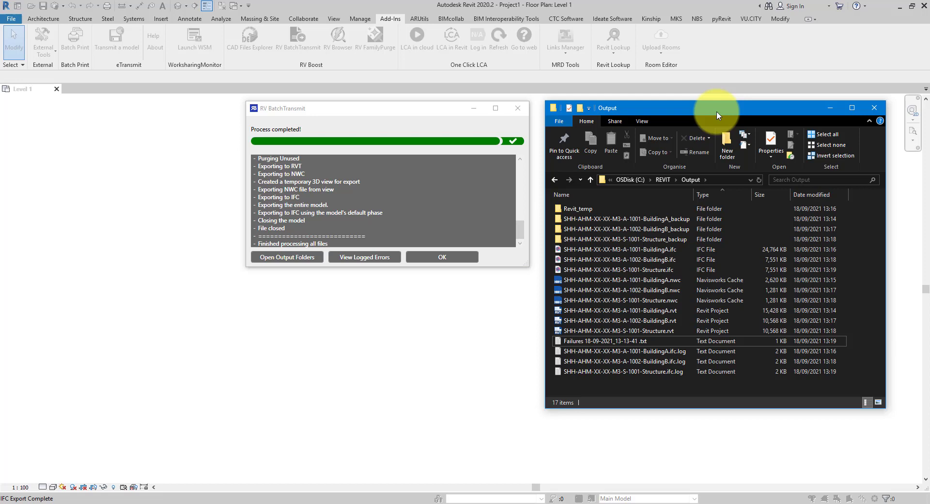
- Examine the exported IFC, NWC and RVT files in the Output folder, plus its backup folders, failure log and IFC logs
{"action": "left_click_drag", "start_coordinate": [852, 246], "coordinate": [634, 331]}
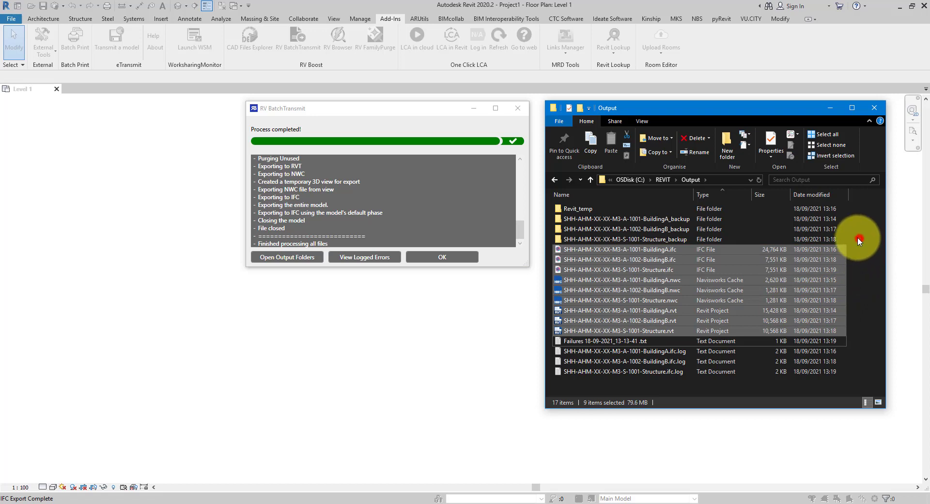
{"action": "left_click_drag", "start_coordinate": [859, 238], "coordinate": [764, 202]}
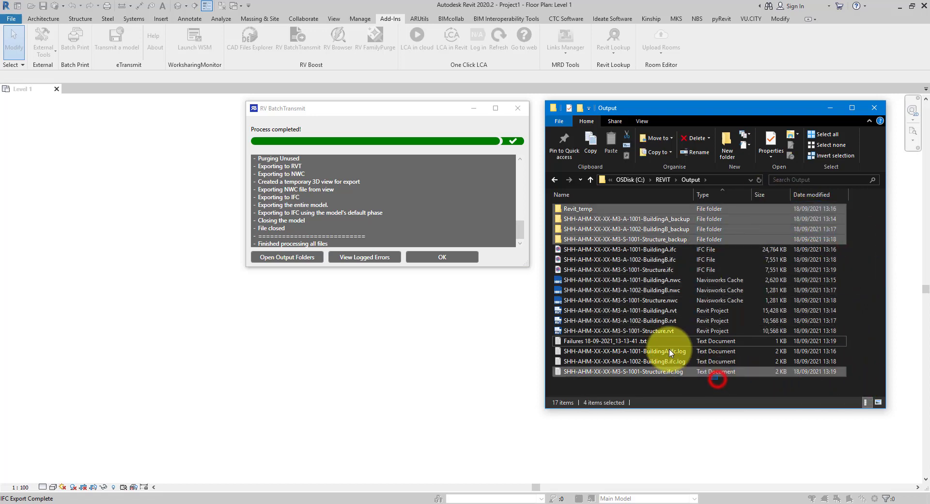
{"action": "left_click_drag", "start_coordinate": [670, 352], "coordinate": [665, 347]}
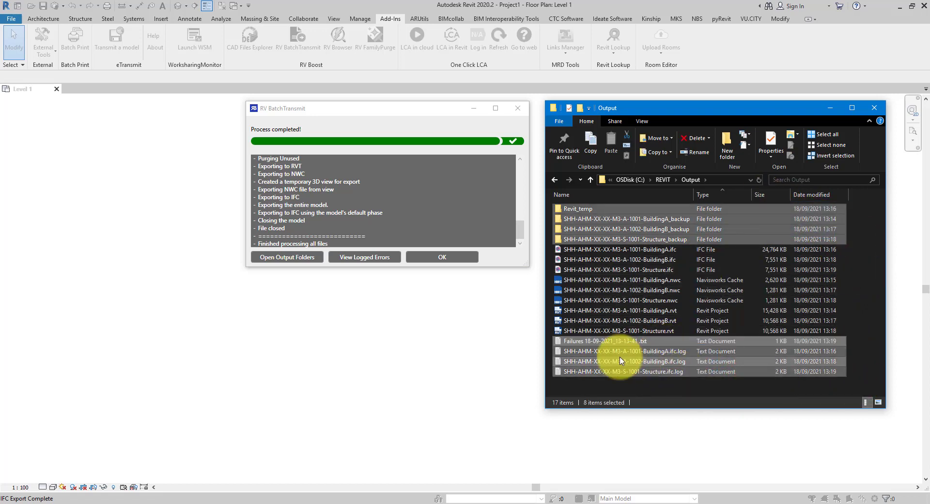
{"action": "left_click", "coordinate": [593, 341]}
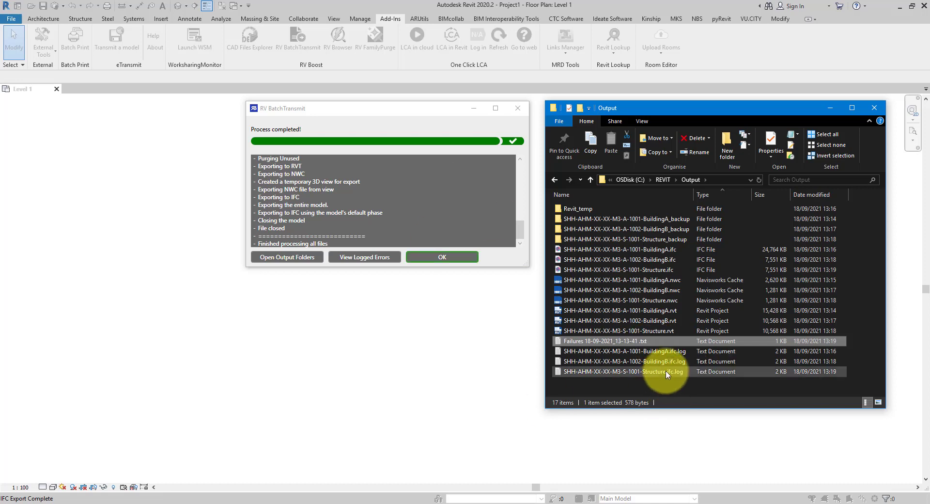
- Open the failure log text file and examine the entries for the three processed models
{"action": "double_click", "coordinate": [650, 342]}
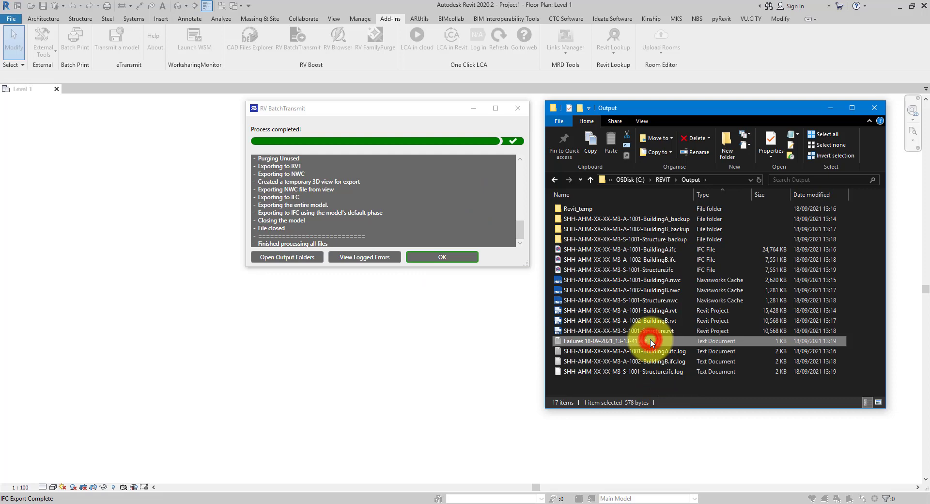
{"action": "left_click", "coordinate": [335, 235]}
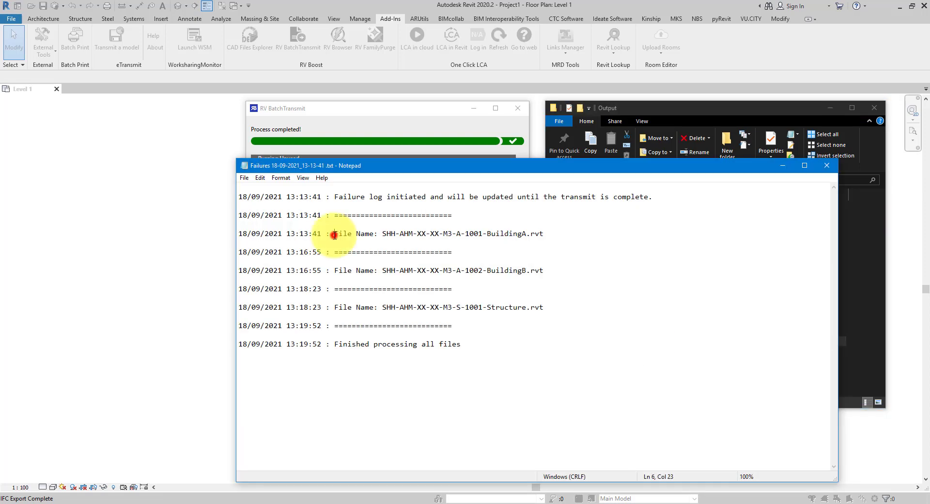
{"action": "left_click_drag", "start_coordinate": [335, 235], "coordinate": [599, 312]}
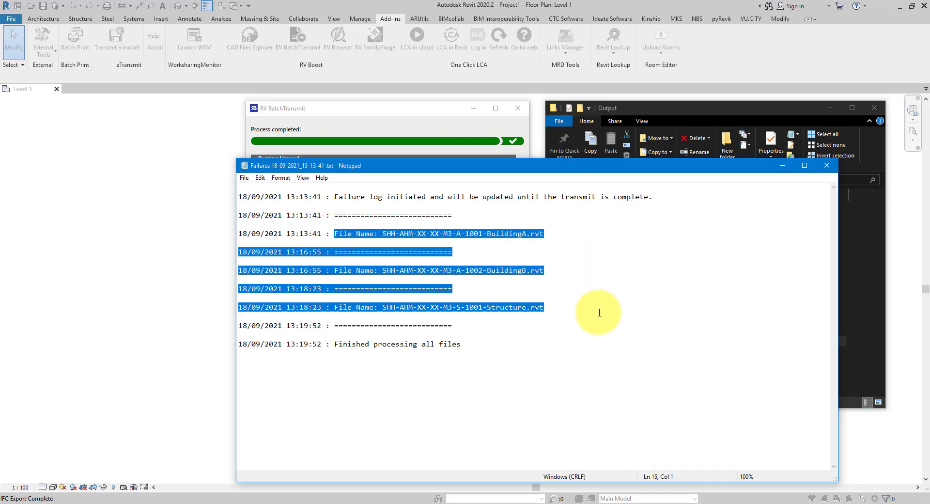
{"action": "left_click", "coordinate": [599, 312]}
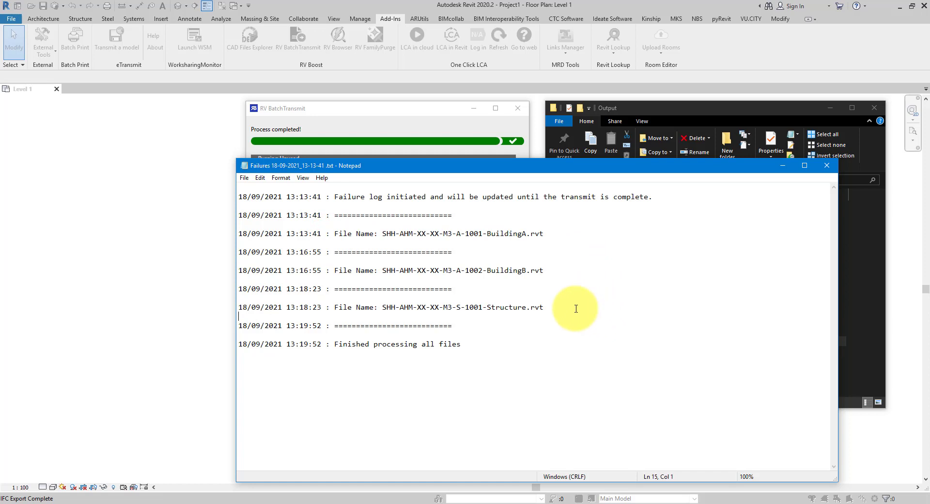
- Try spacing out the BuildingA and BuildingB log entries with blank lines, and close the log without saving
{"action": "left_click", "coordinate": [558, 232]}
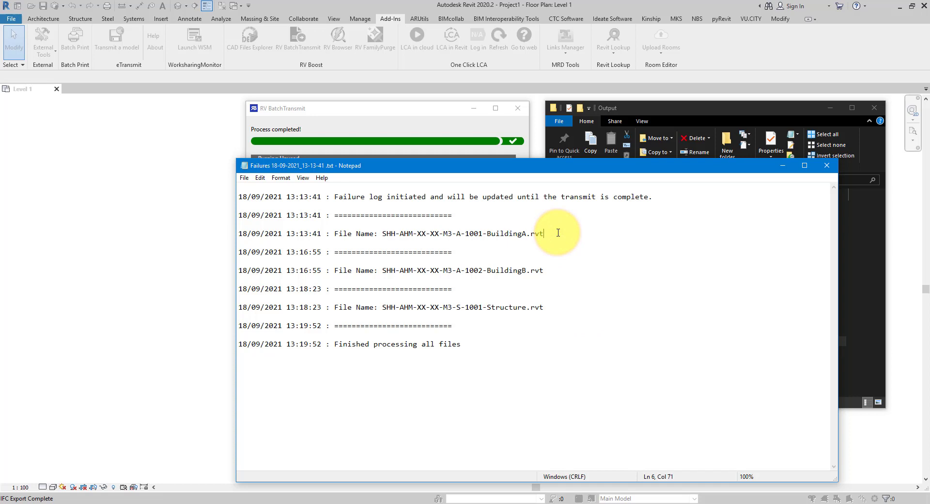
{"action": "key", "text": "Return"}
{"action": "key", "text": "Return"}
{"action": "key", "text": "Return"}
{"action": "key", "text": "Return"}
{"action": "left_click", "coordinate": [551, 308]}
{"action": "key", "text": "Return"}
{"action": "key", "text": "Return"}
{"action": "key", "text": "Return"}
{"action": "key", "text": "Return"}
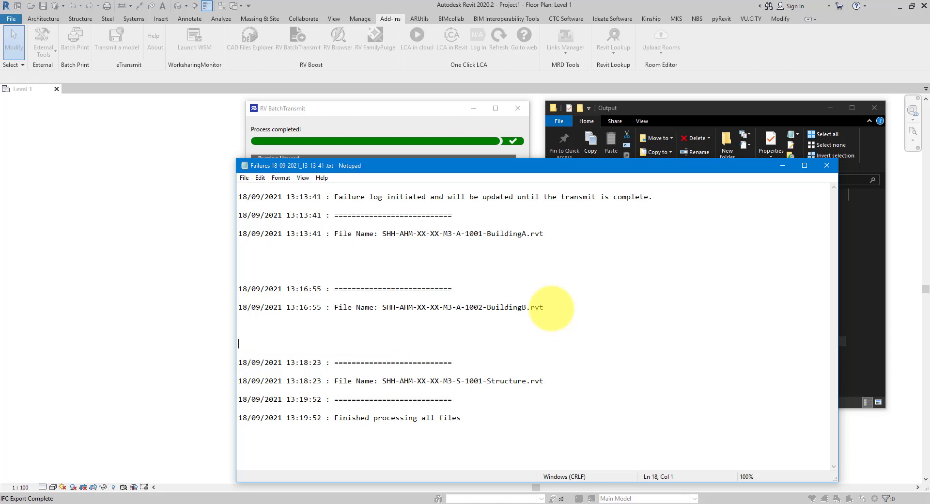
{"action": "left_click", "coordinate": [827, 165]}
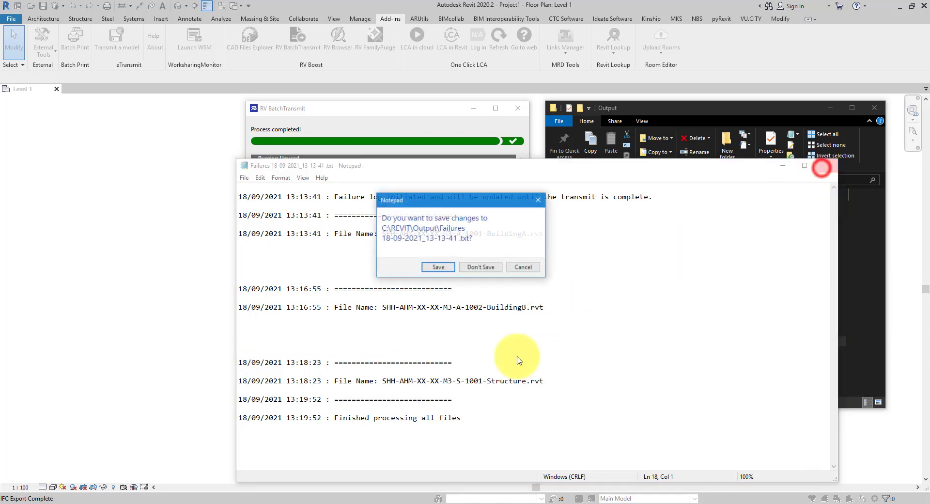
{"action": "left_click", "coordinate": [482, 269]}
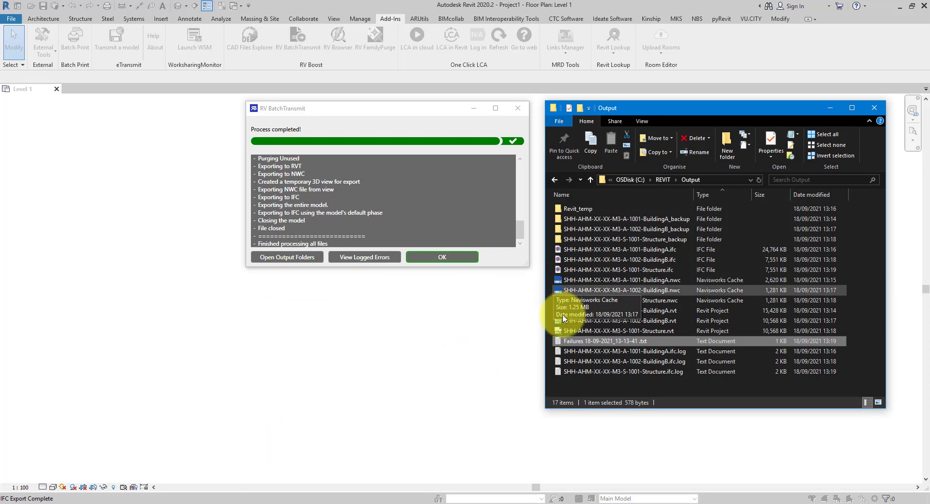
- Enlarge the batch transmit progress window and read its processing log from the first model to the last
{"action": "left_click", "coordinate": [414, 108]}
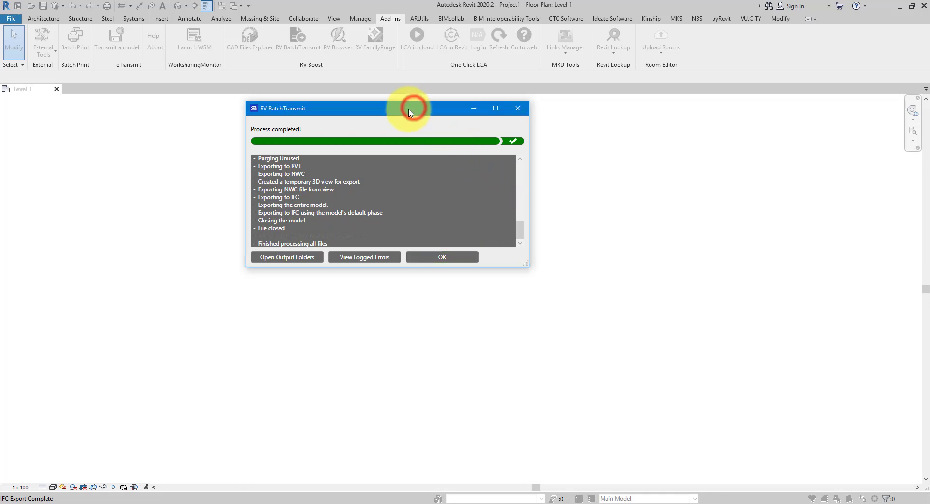
{"action": "left_click_drag", "start_coordinate": [414, 108], "coordinate": [433, 142]}
{"action": "left_click_drag", "start_coordinate": [534, 301], "coordinate": [519, 434]}
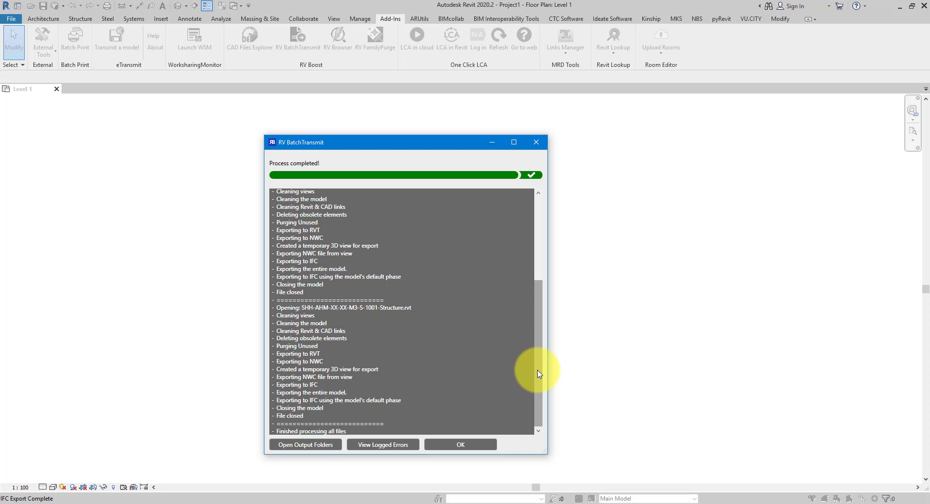
{"action": "left_click_drag", "start_coordinate": [538, 374], "coordinate": [546, 274]}
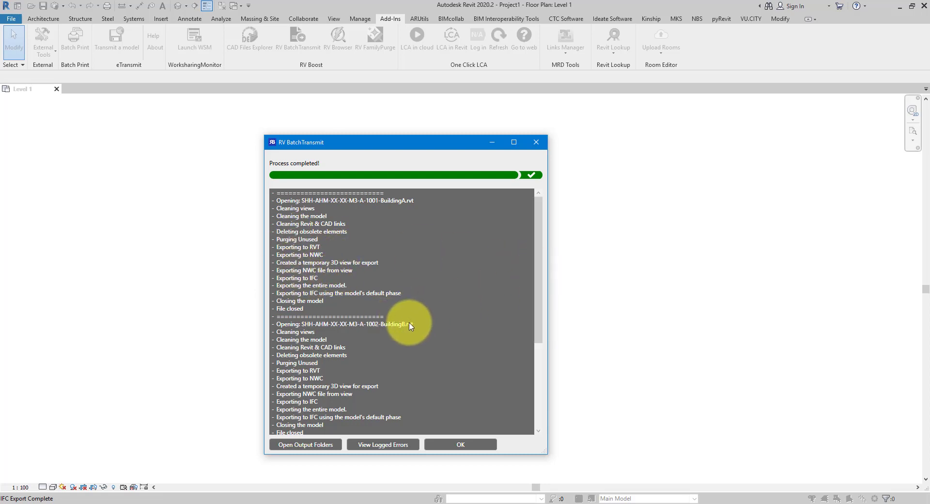
{"action": "scroll", "coordinate": [409, 325], "scroll_direction": "down", "scroll_amount": 6}
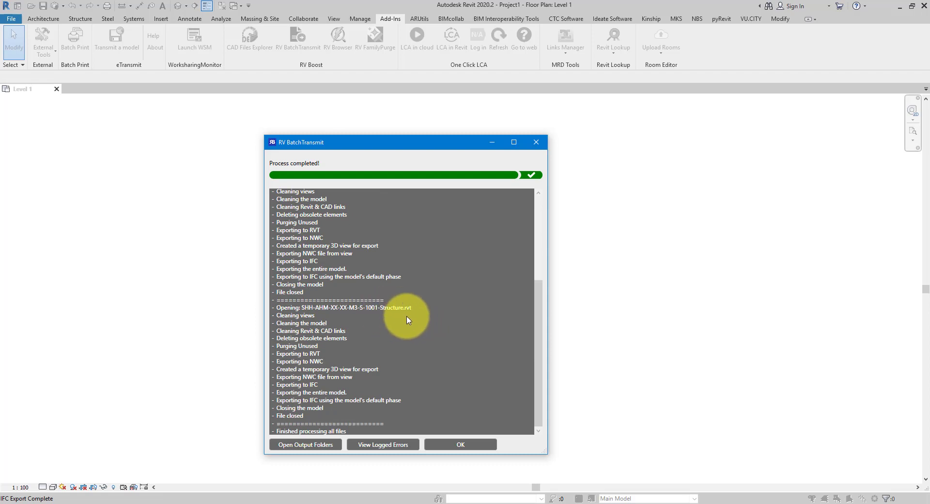
- Open the output folder from the progress report to check the failure log file, and return to the report window
{"action": "left_click", "coordinate": [314, 446]}
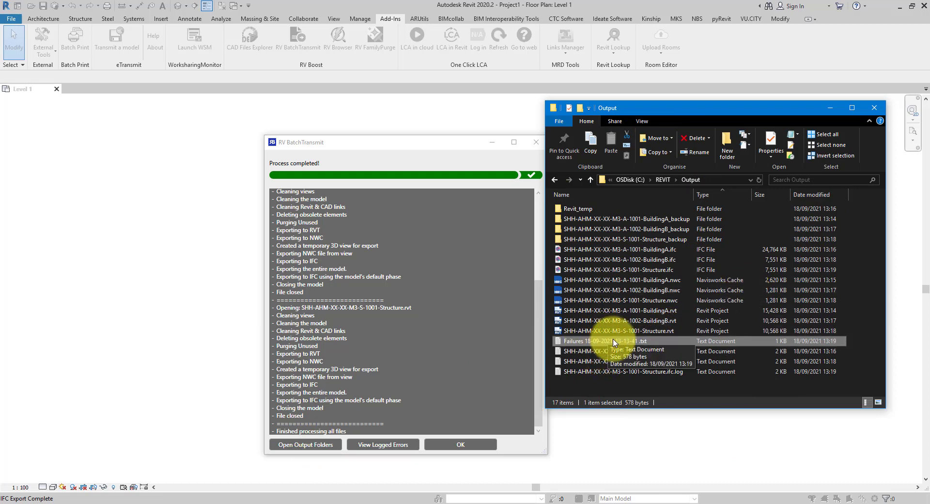
{"action": "left_click", "coordinate": [448, 147]}
{"action": "left_click_drag", "start_coordinate": [448, 147], "coordinate": [428, 116]}
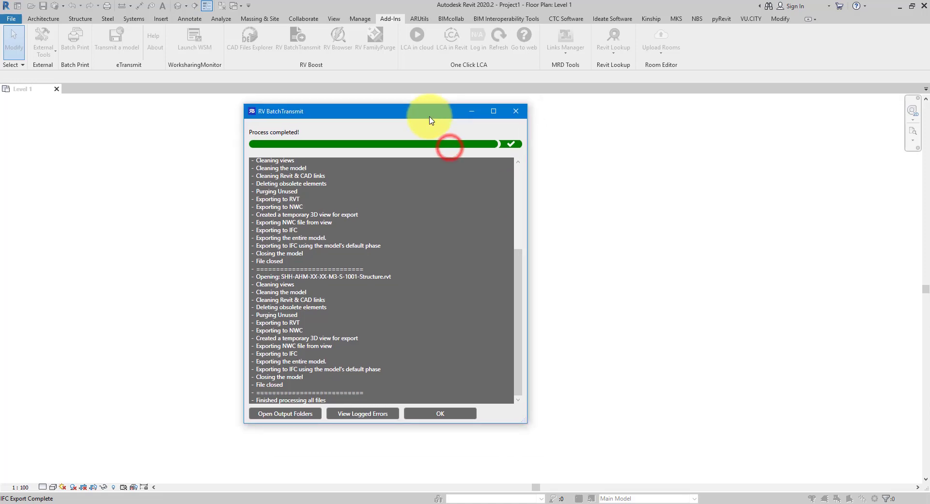
- View the logged errors from the completed batch report, and close both the failure log and the report
{"action": "left_click", "coordinate": [388, 414]}
{"action": "left_click_drag", "start_coordinate": [448, 165], "coordinate": [529, 174]}
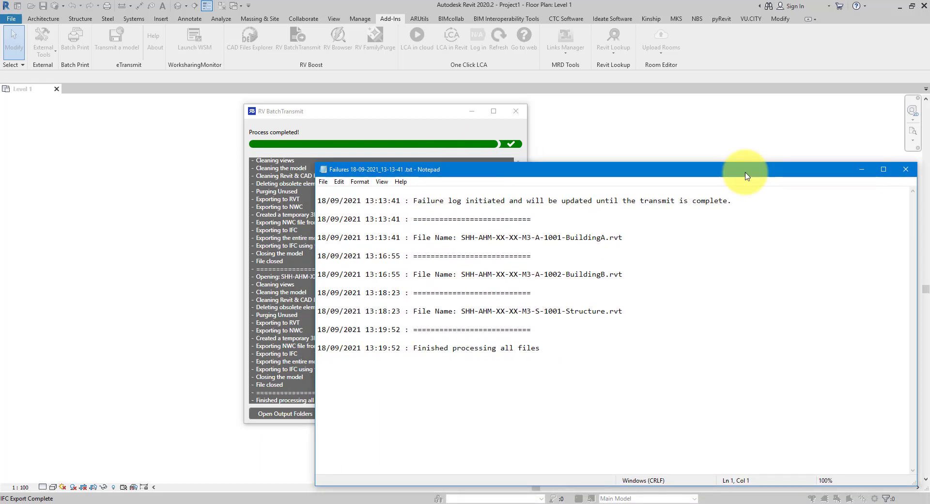
{"action": "left_click", "coordinate": [905, 169]}
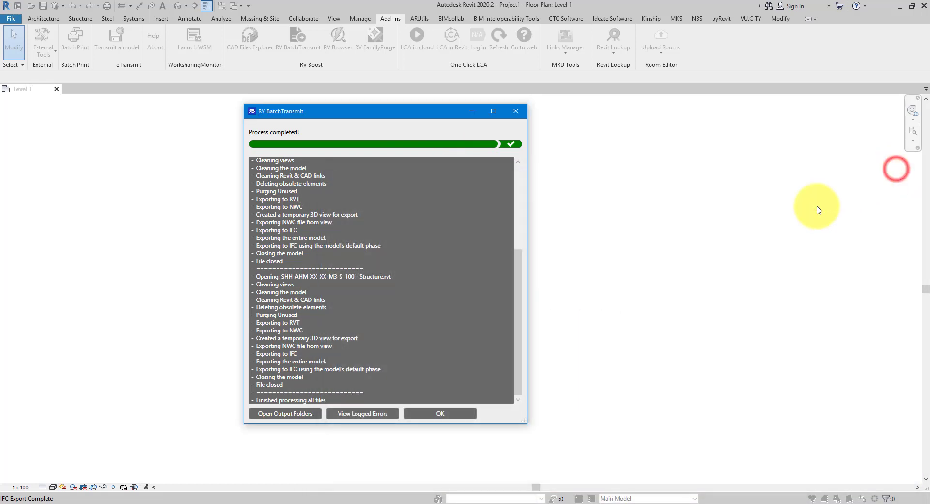
{"action": "left_click", "coordinate": [440, 412]}
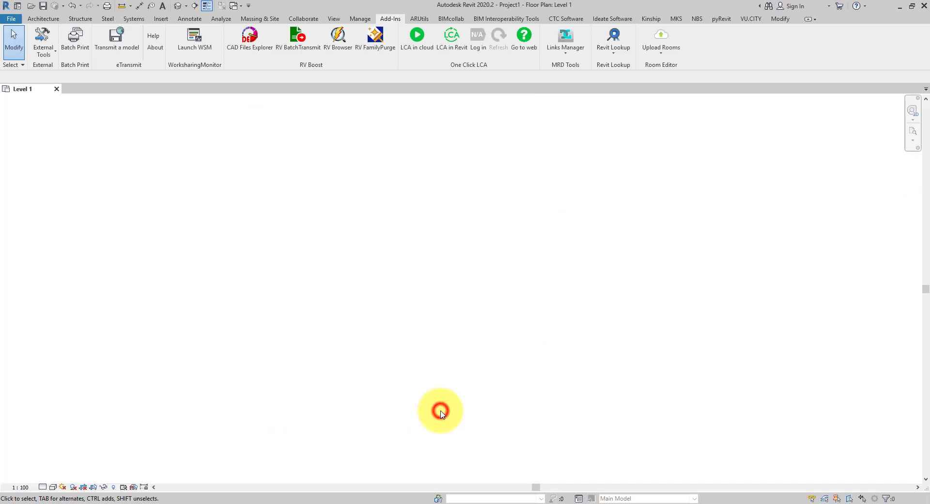
- Reopen RV BatchTransmit, widen the File Name column to show the full names, and select all three listed models
{"action": "left_click", "coordinate": [300, 56]}
{"action": "left_click_drag", "start_coordinate": [317, 28], "coordinate": [336, 130]}
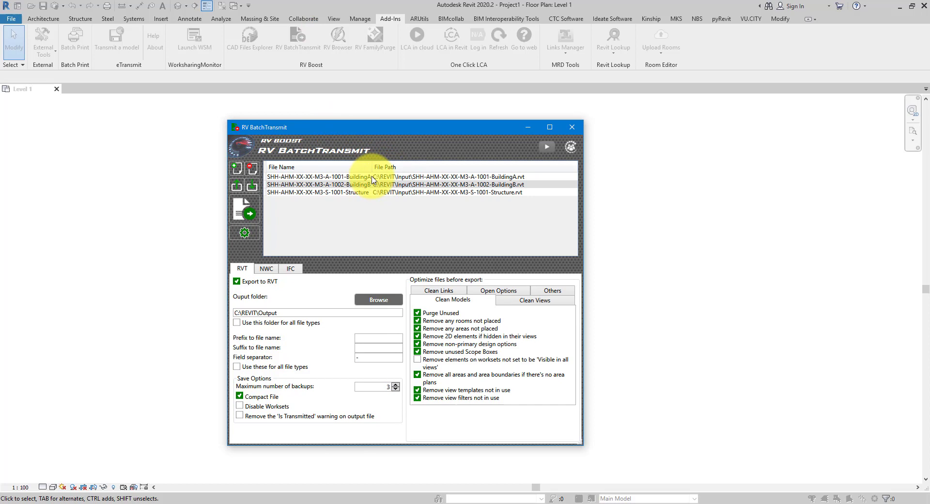
{"action": "left_click_drag", "start_coordinate": [372, 169], "coordinate": [388, 169]}
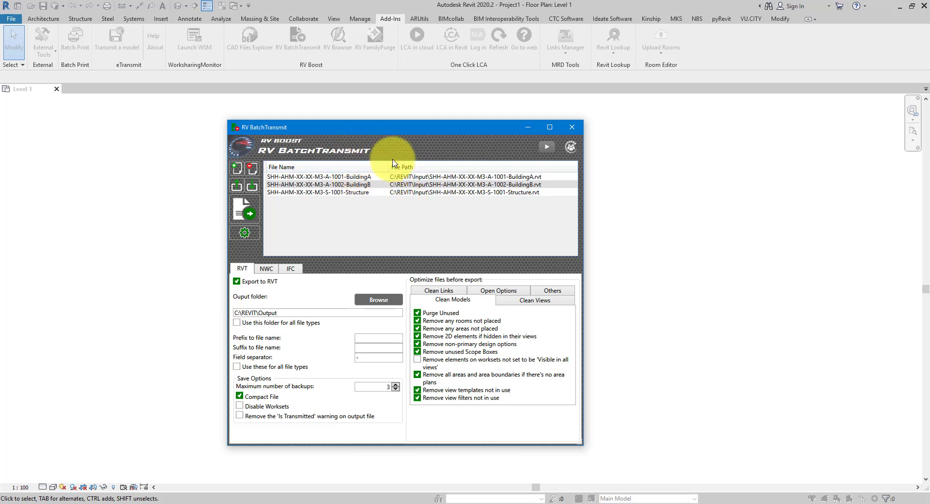
{"action": "left_click_drag", "start_coordinate": [352, 175], "coordinate": [361, 193]}
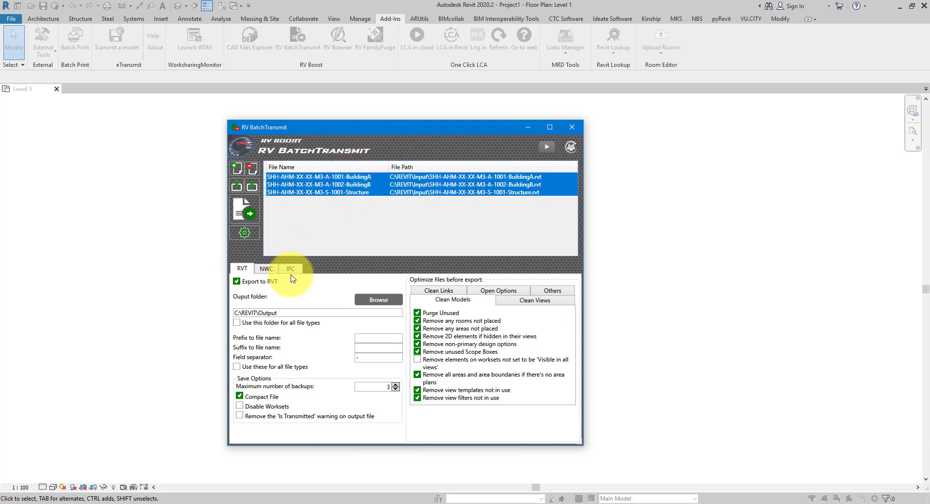
{"action": "left_click", "coordinate": [309, 242]}
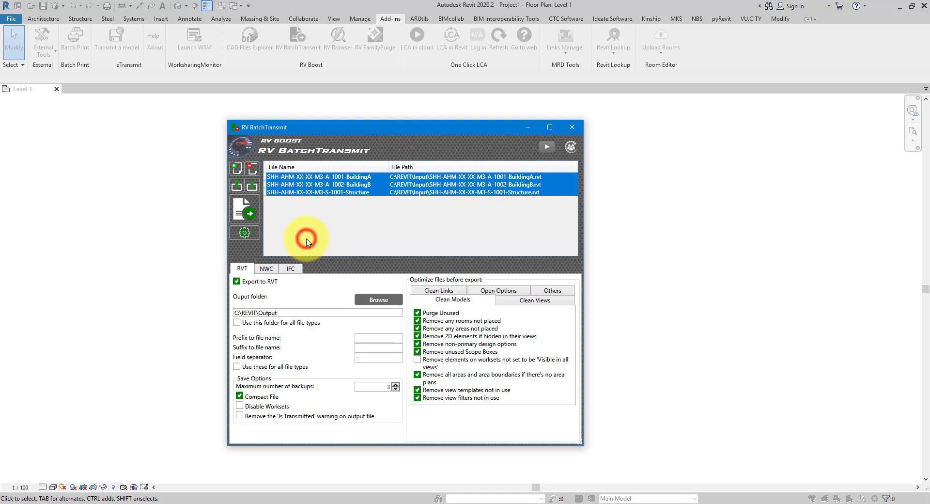
- Export the current model list and settings to the Output folder as an XML file named Biweekly export
{"action": "left_click", "coordinate": [236, 186]}
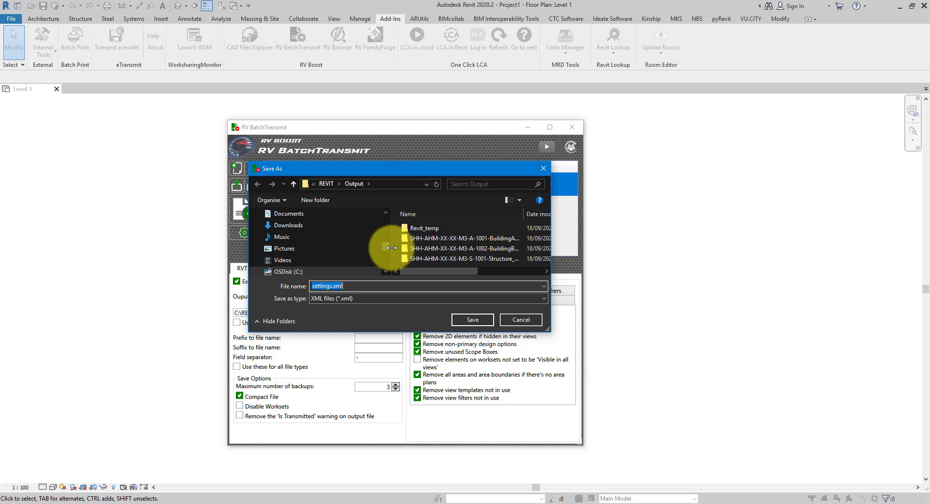
{"action": "left_click_drag", "start_coordinate": [389, 169], "coordinate": [626, 203]}
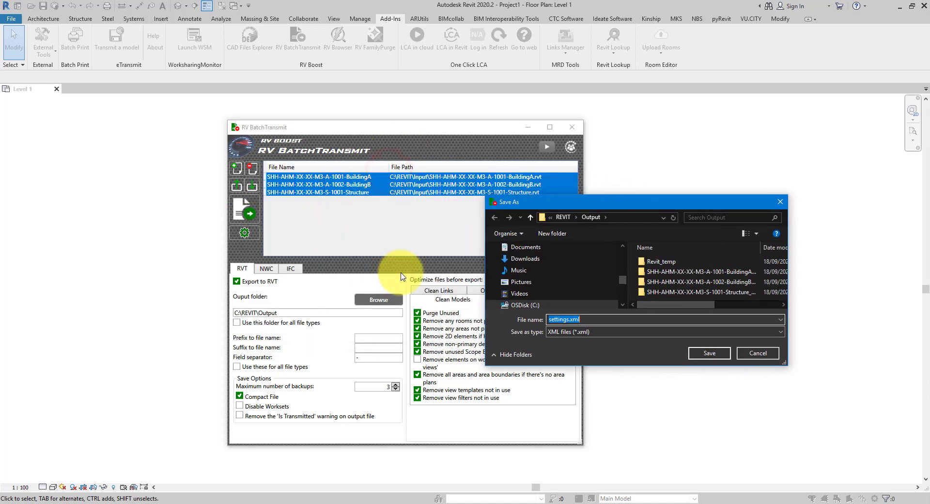
{"action": "mouse_move", "coordinate": [673, 305]}
{"action": "left_mouse_down"}
{"action": "mouse_move", "coordinate": [737, 306]}
{"action": "mouse_move", "coordinate": [674, 305]}
{"action": "left_mouse_up"}
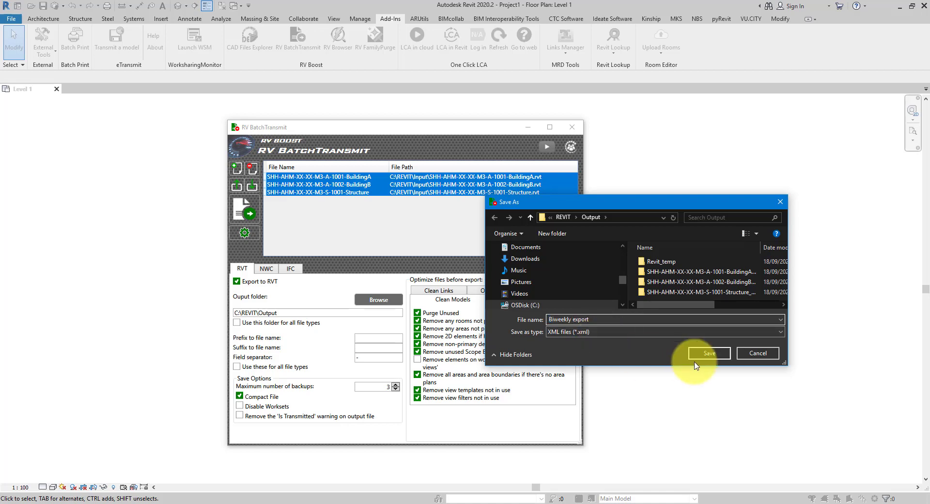
{"action": "left_click", "coordinate": [708, 354]}
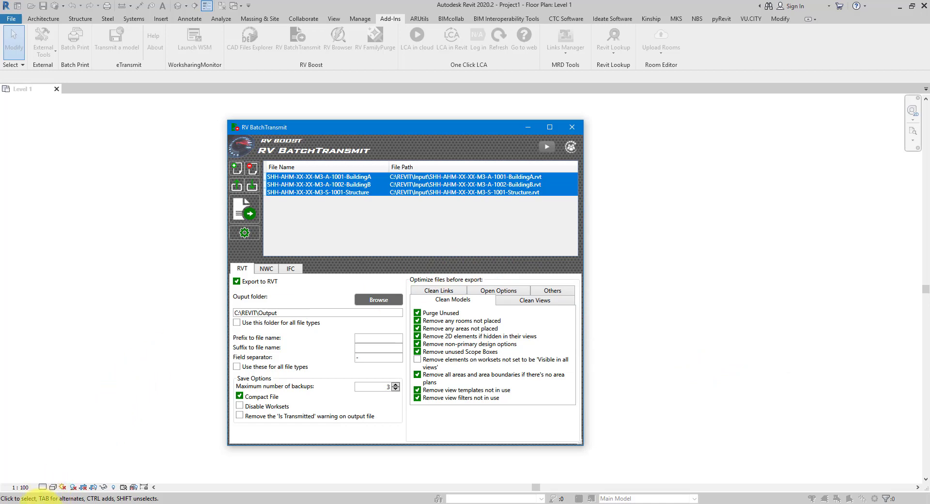
- Check the Output folder for the Biweekly export.xml settings file, and return to the RV BatchTransmit window
{"action": "mouse_move", "coordinate": [58, 499]}
{"action": "left_click", "coordinate": [142, 464]}
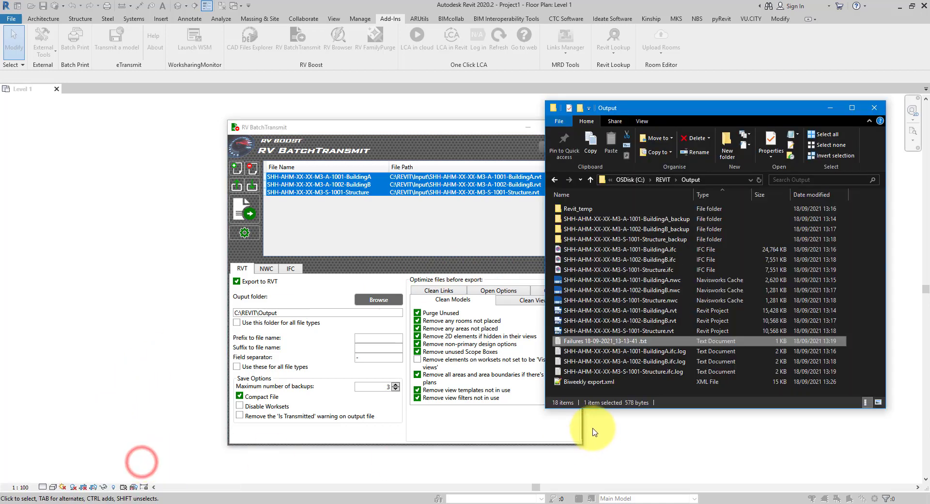
{"action": "left_click", "coordinate": [616, 382]}
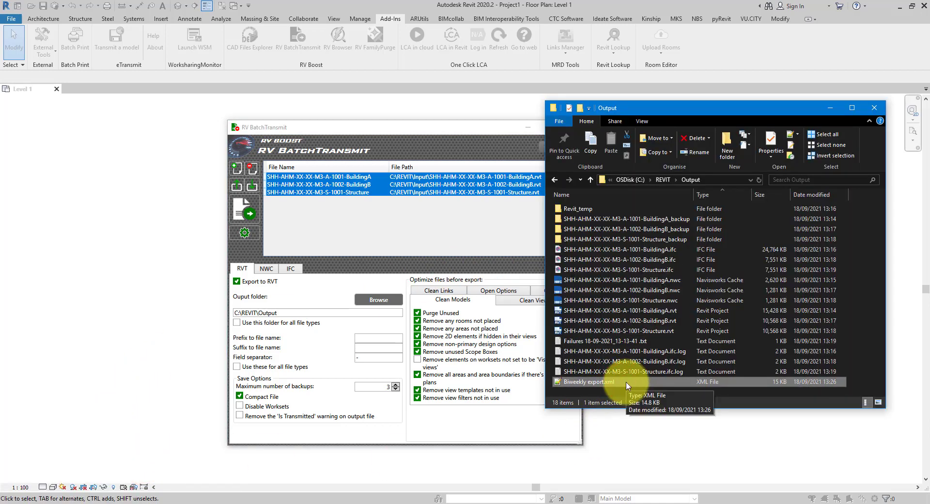
{"action": "left_click", "coordinate": [519, 244]}
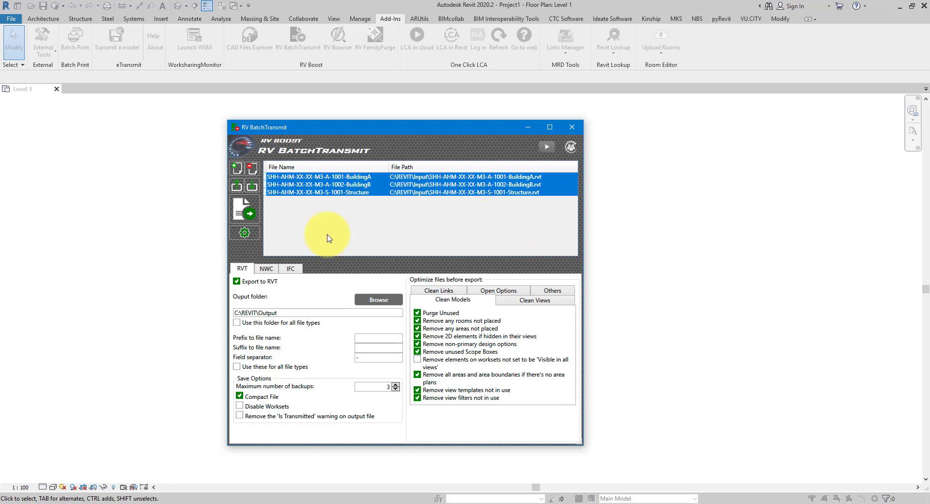
- Empty the model list, and turn off RVT export and the NWC options Convert element IDs and Convert element properties
{"action": "left_click", "coordinate": [252, 168]}
{"action": "left_click", "coordinate": [265, 281]}
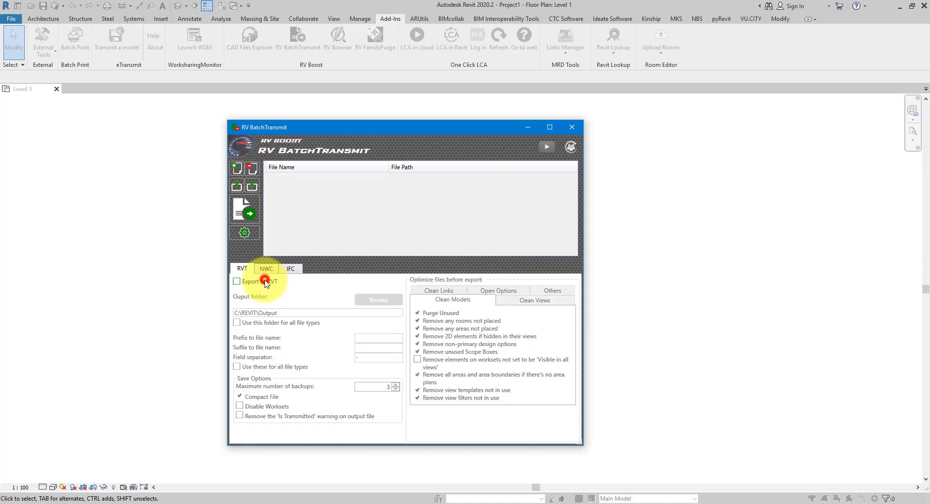
{"action": "left_click", "coordinate": [266, 269]}
{"action": "left_click", "coordinate": [428, 326]}
{"action": "left_click", "coordinate": [419, 335]}
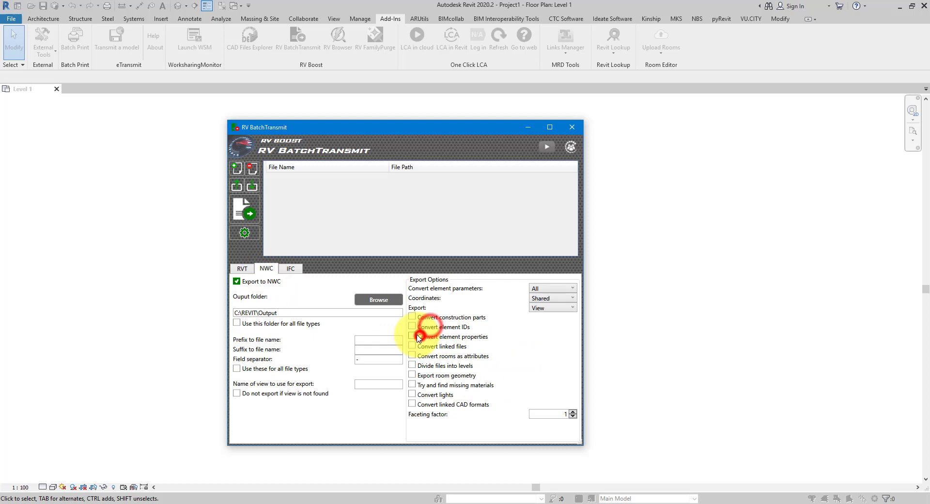
- Turn off Export to IFC and close the RV BatchTransmit window
{"action": "left_click", "coordinate": [290, 268]}
{"action": "left_click", "coordinate": [236, 281]}
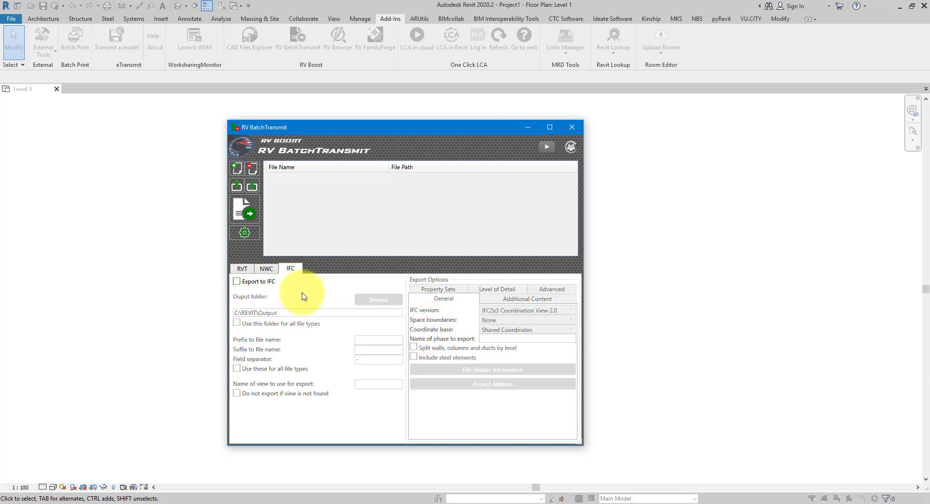
{"action": "left_click", "coordinate": [264, 269]}
{"action": "left_click", "coordinate": [243, 269]}
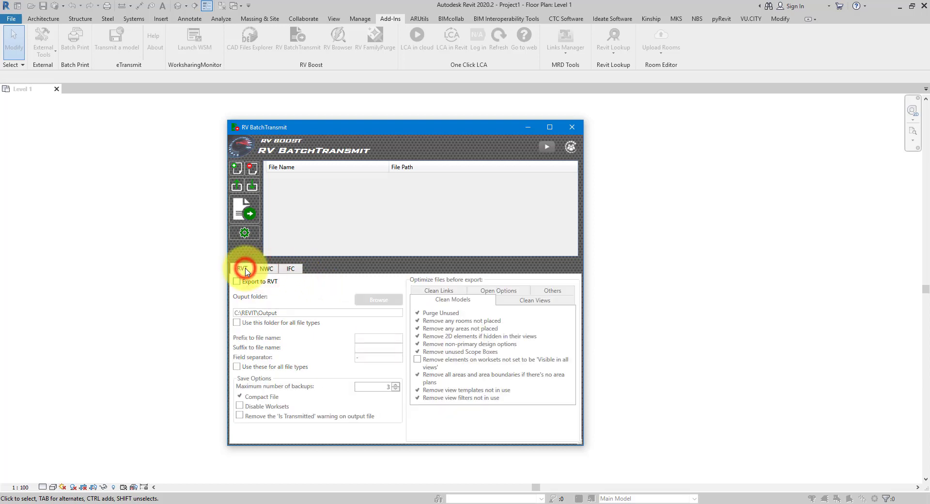
{"action": "left_click", "coordinate": [572, 128]}
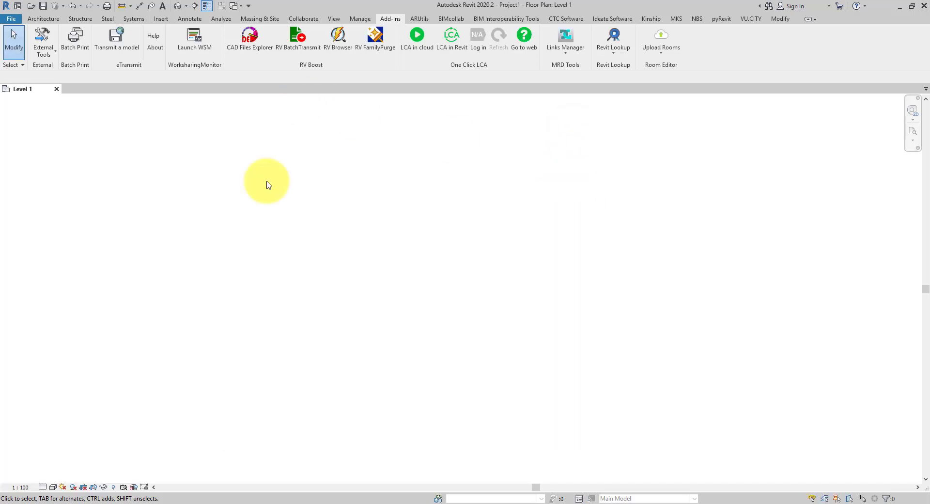
- Reopen RV BatchTransmit and import the saved settings from Biweekly export.xml in the Output folder
{"action": "left_click", "coordinate": [388, 18]}
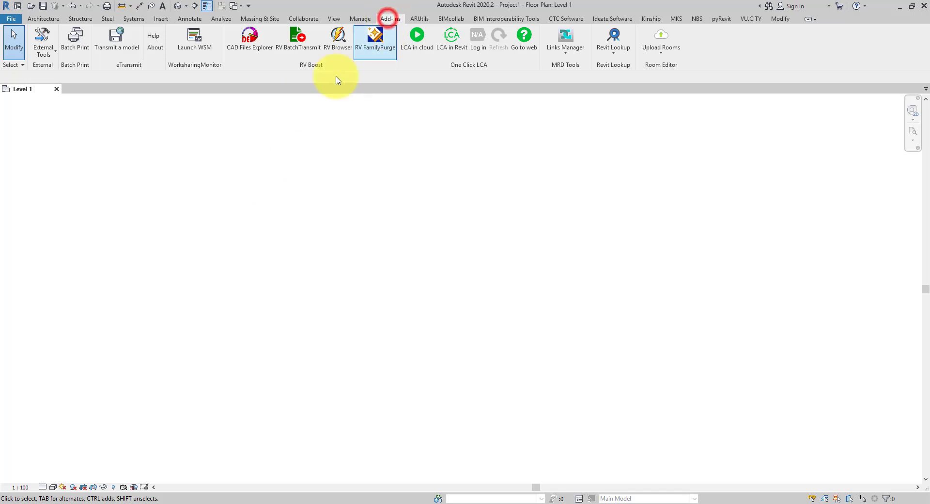
{"action": "left_click", "coordinate": [298, 58]}
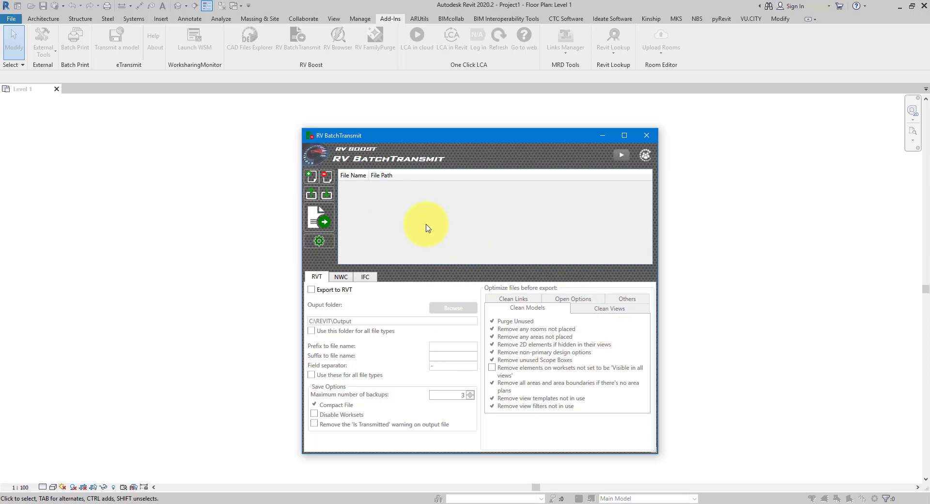
{"action": "left_click", "coordinate": [330, 199]}
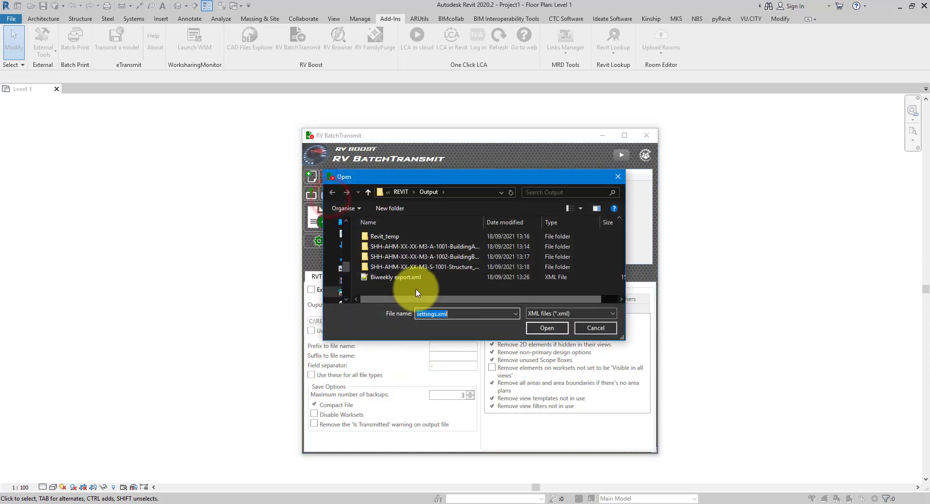
{"action": "left_click", "coordinate": [409, 280]}
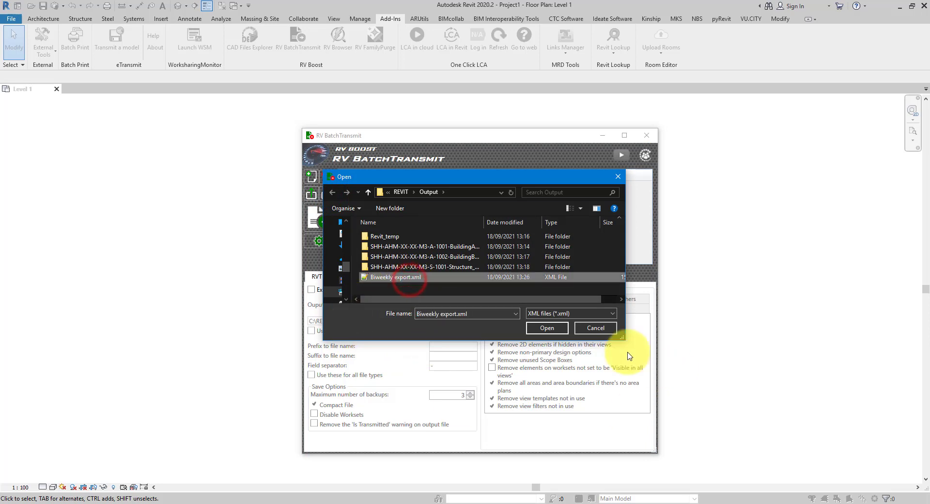
{"action": "left_click", "coordinate": [548, 328]}
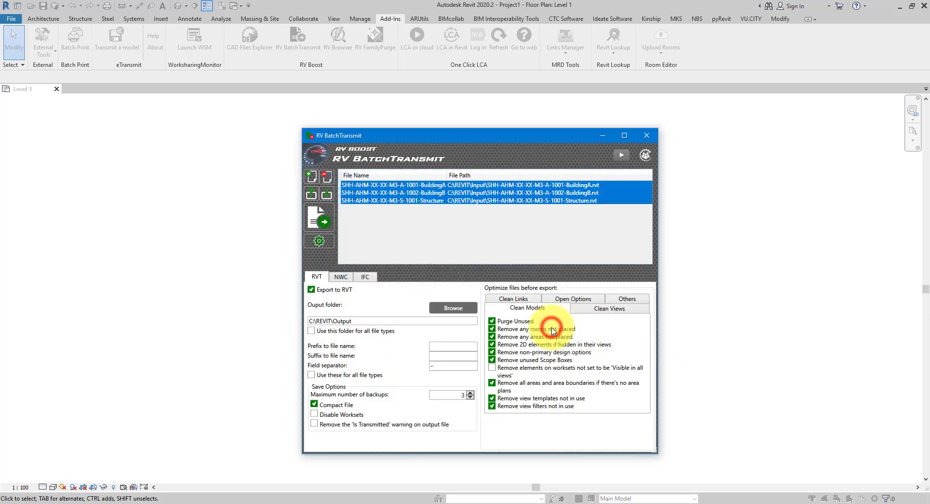
- Fit the File Name column to its contents and review the restored IFC, NWC and RVT export settings
{"action": "left_click", "coordinate": [441, 185]}
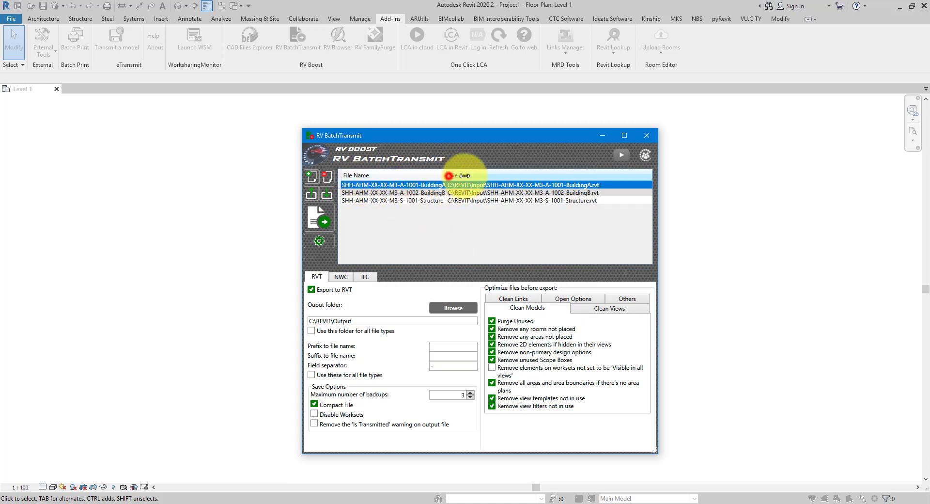
{"action": "double_click", "coordinate": [446, 175]}
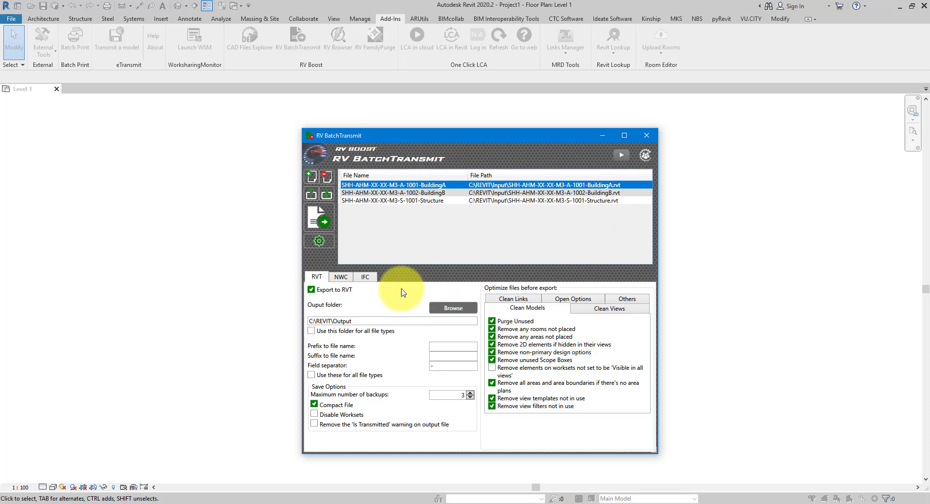
{"action": "left_click", "coordinate": [367, 279]}
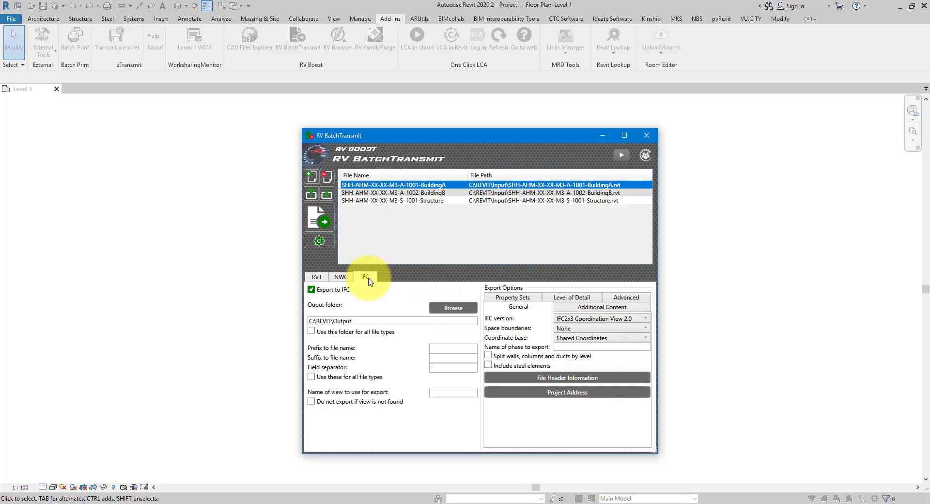
{"action": "left_click", "coordinate": [341, 277]}
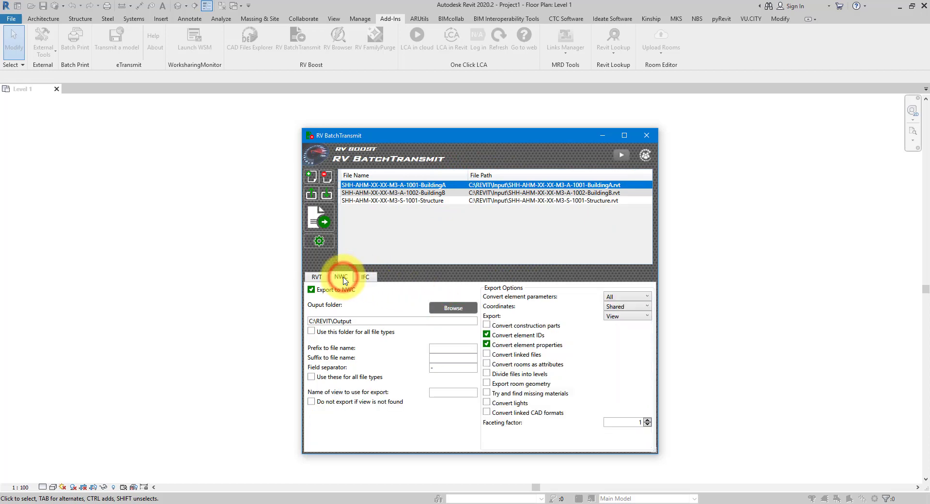
{"action": "left_click", "coordinate": [320, 278]}
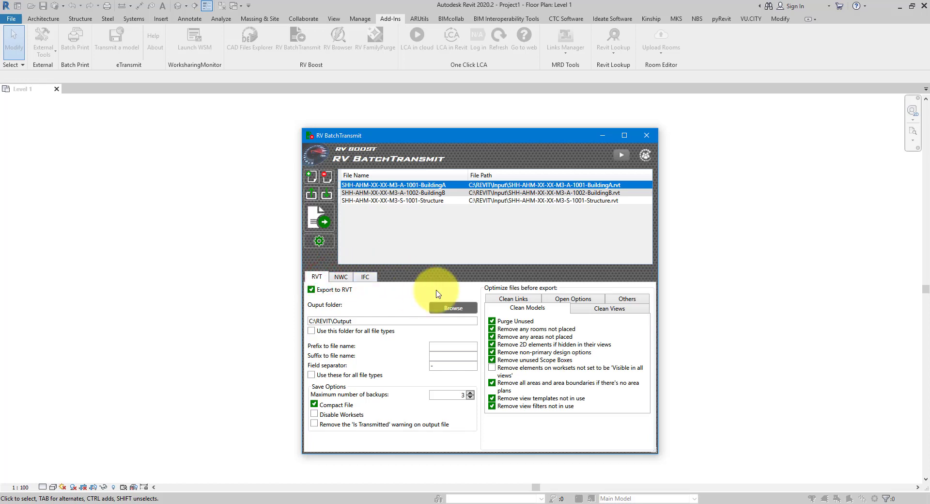